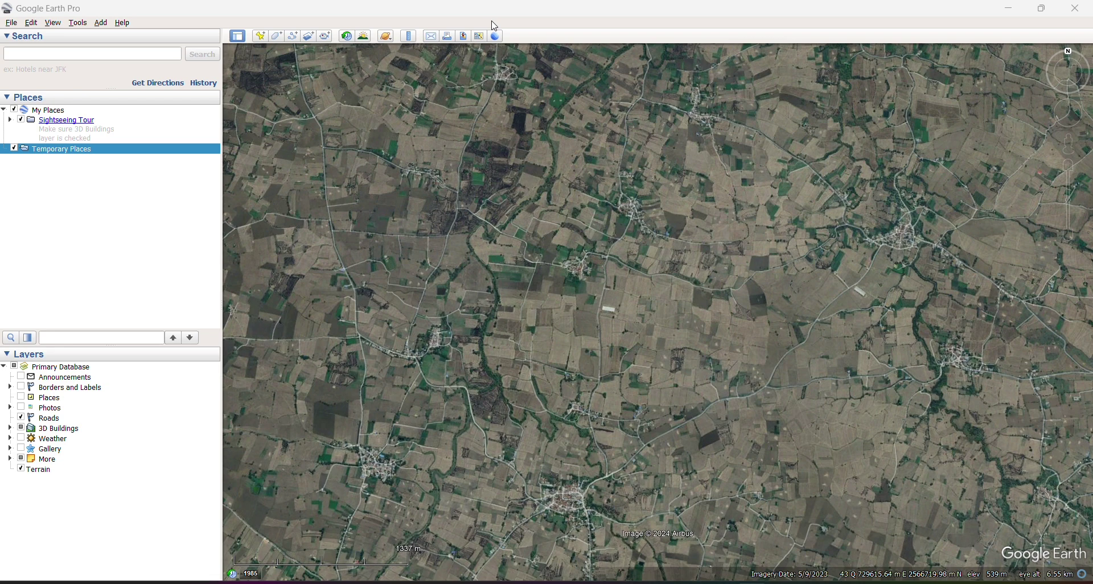
Zoom in and pan to centre the farmland and village roads to be traced.
{"action": "scroll", "coordinate": [588, 288], "scroll_direction": "up", "scroll_amount": 3}
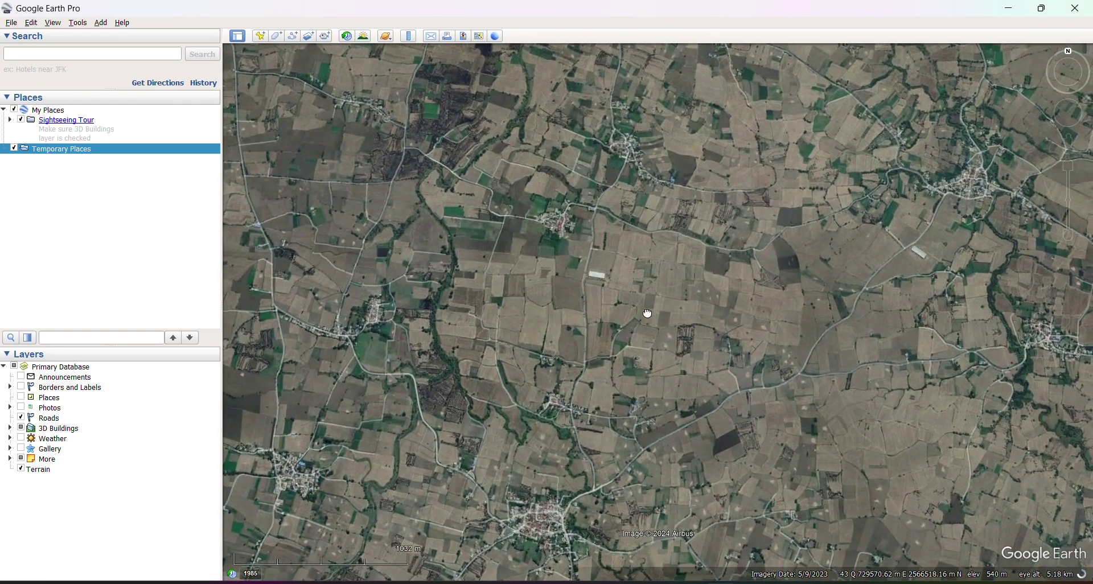
{"action": "left_click_drag", "start_coordinate": [647, 314], "coordinate": [613, 311]}
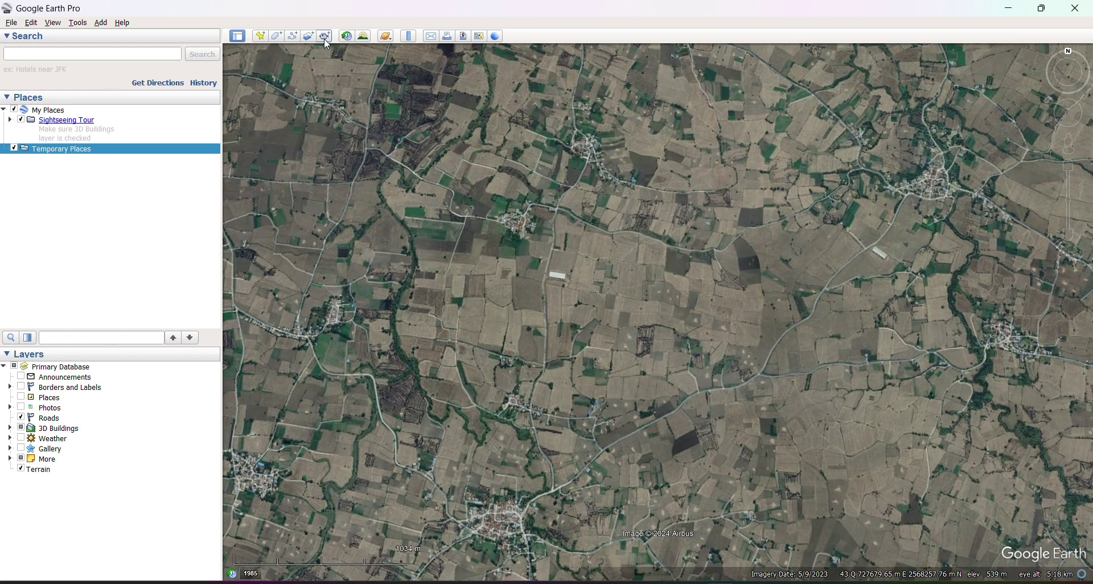
Trace a new path along the road running northeast from the village.
{"action": "left_click", "coordinate": [293, 36]}
{"action": "scroll", "coordinate": [676, 256], "scroll_direction": "down", "scroll_amount": 3}
{"action": "scroll", "coordinate": [676, 256], "scroll_direction": "up", "scroll_amount": 5}
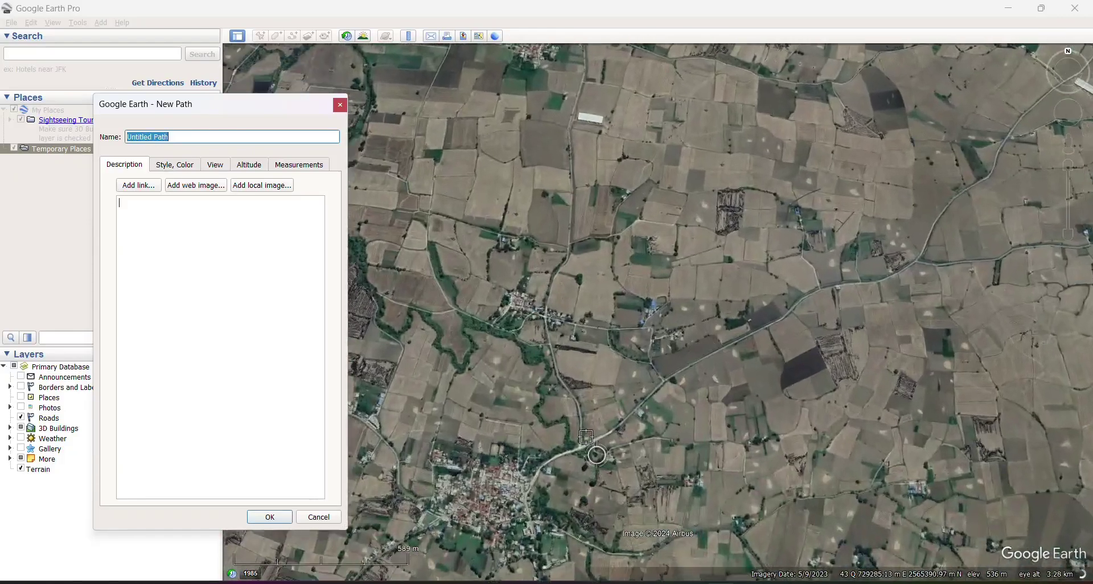
{"action": "left_click", "coordinate": [579, 444]}
{"action": "left_click", "coordinate": [604, 438]}
{"action": "left_click_drag", "start_coordinate": [606, 440], "coordinate": [663, 397]}
{"action": "mouse_move", "coordinate": [718, 352]}
{"action": "left_mouse_down"}
{"action": "mouse_move", "coordinate": [859, 266]}
{"action": "mouse_move", "coordinate": [969, 236]}
{"action": "mouse_move", "coordinate": [1012, 159]}
{"action": "left_mouse_up"}
{"action": "left_click_drag", "start_coordinate": [561, 240], "coordinate": [536, 265]}
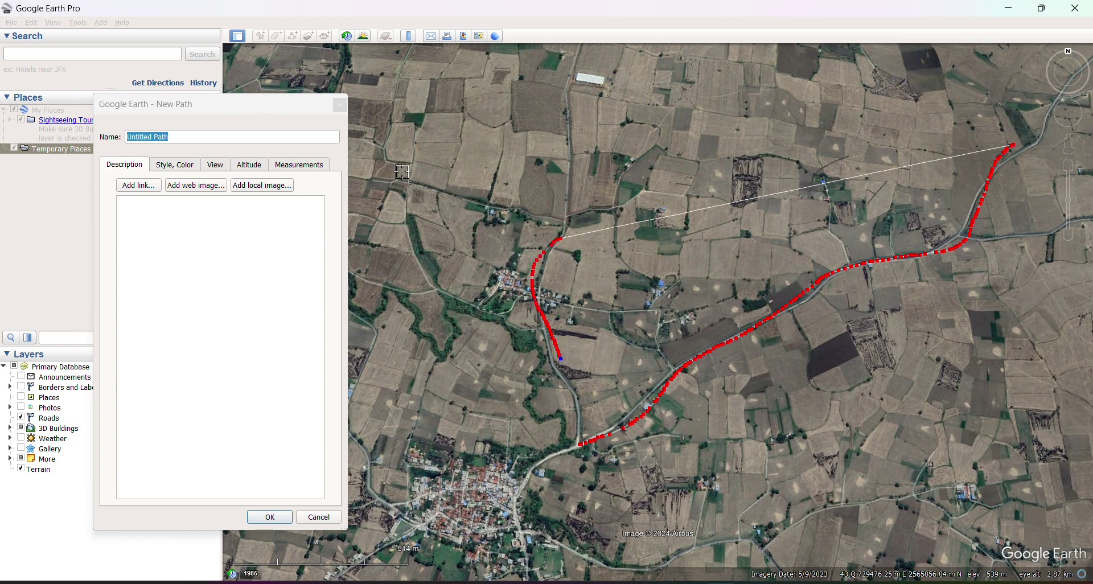
Remove the unwanted end points and save the path as Untitled Path.
{"action": "key", "text": "Delete"}
{"action": "key", "text": "Delete"}
{"action": "key", "text": "Delete"}
{"action": "key", "text": "Delete"}
{"action": "key", "text": "Delete"}
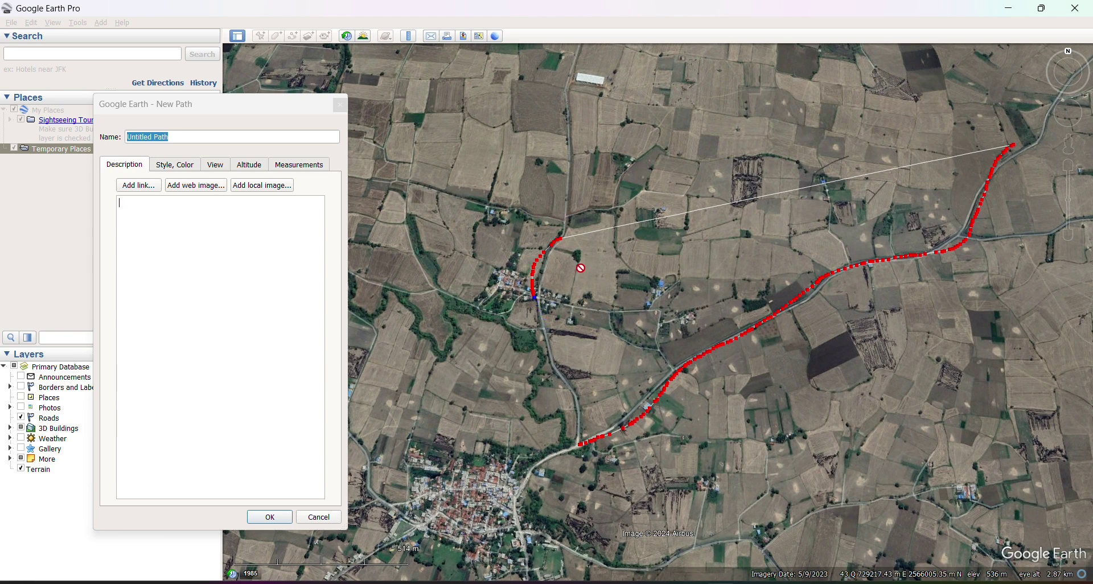
{"action": "key", "text": "Delete"}
{"action": "key", "text": "Delete"}
{"action": "key", "text": "Delete"}
{"action": "key", "text": "Delete"}
{"action": "key", "text": "Delete"}
{"action": "key", "text": "Delete"}
{"action": "key", "text": "Delete"}
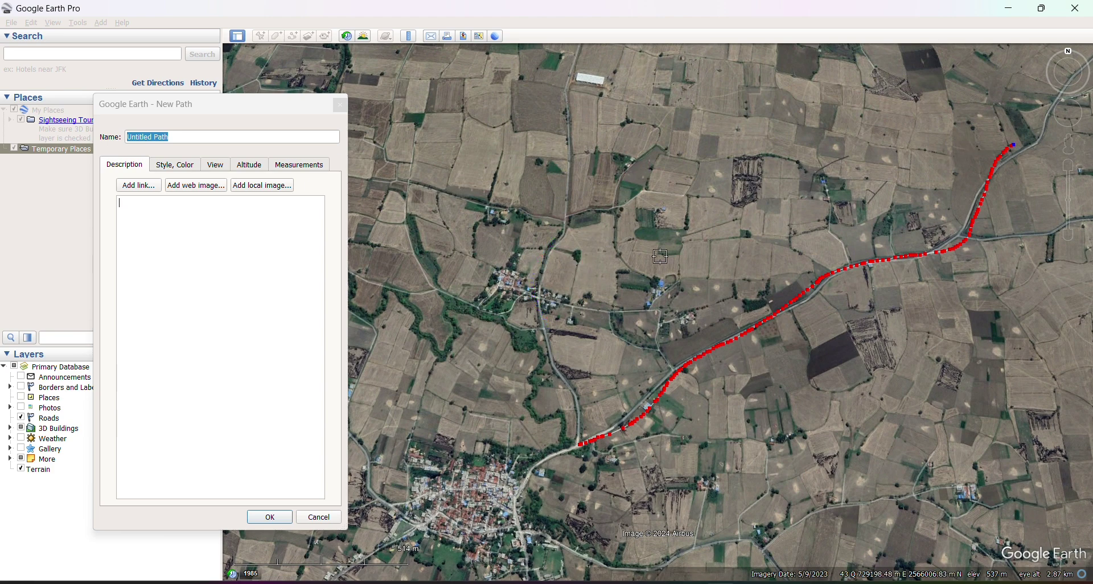
{"action": "left_click", "coordinate": [270, 518]}
Create a folder named ramdam, move Untitled Path into it, and bring up the folder's menu.
{"action": "right_click", "coordinate": [67, 157]}
{"action": "mouse_move", "coordinate": [85, 155]}
{"action": "left_click", "coordinate": [240, 160]}
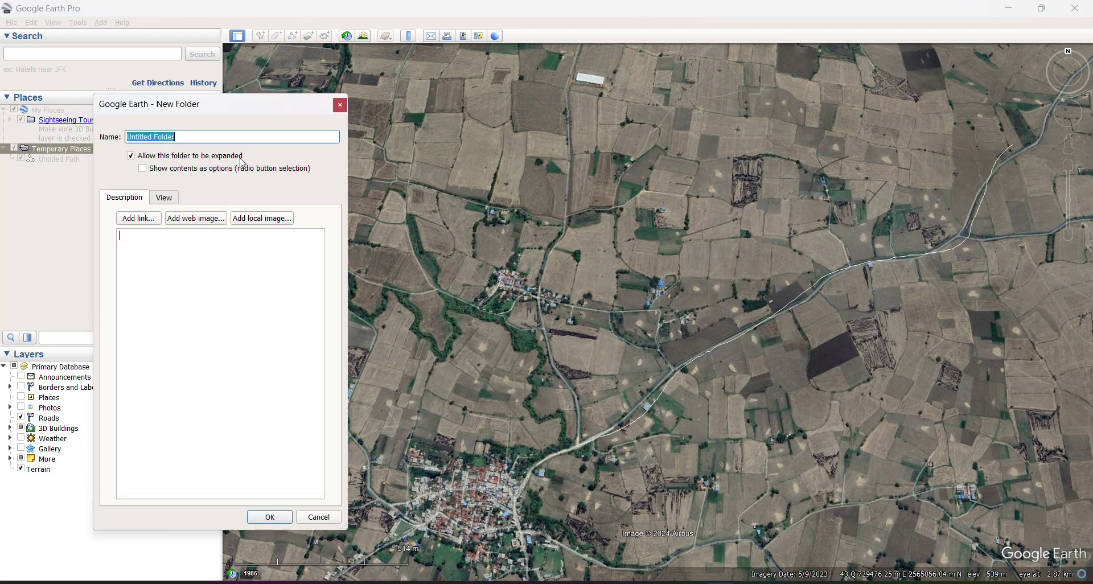
{"action": "type", "text": "ramdam"}
{"action": "left_click", "coordinate": [283, 517]}
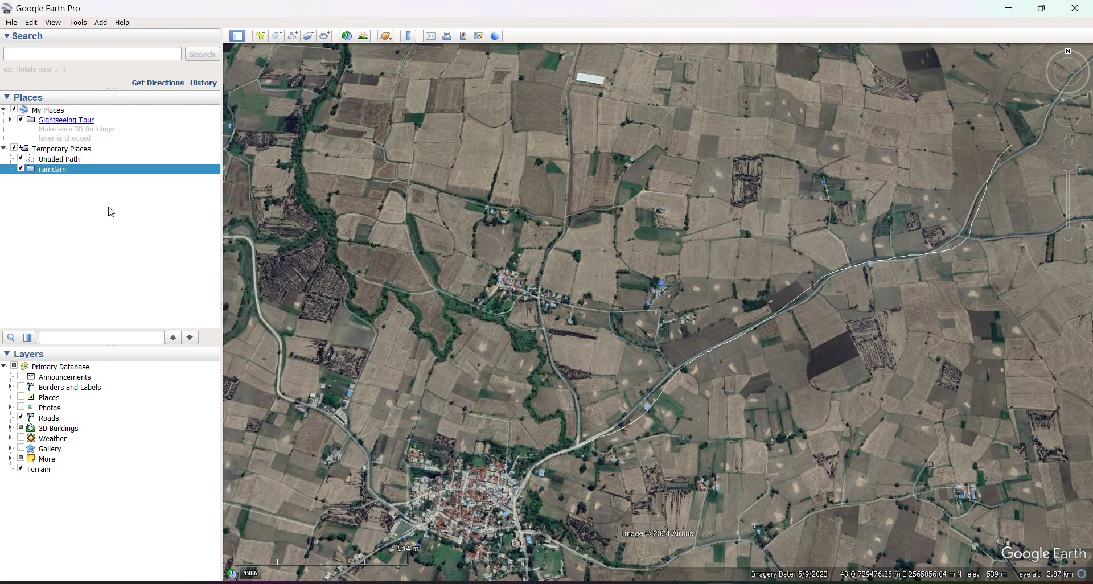
{"action": "left_click_drag", "start_coordinate": [69, 161], "coordinate": [75, 170]}
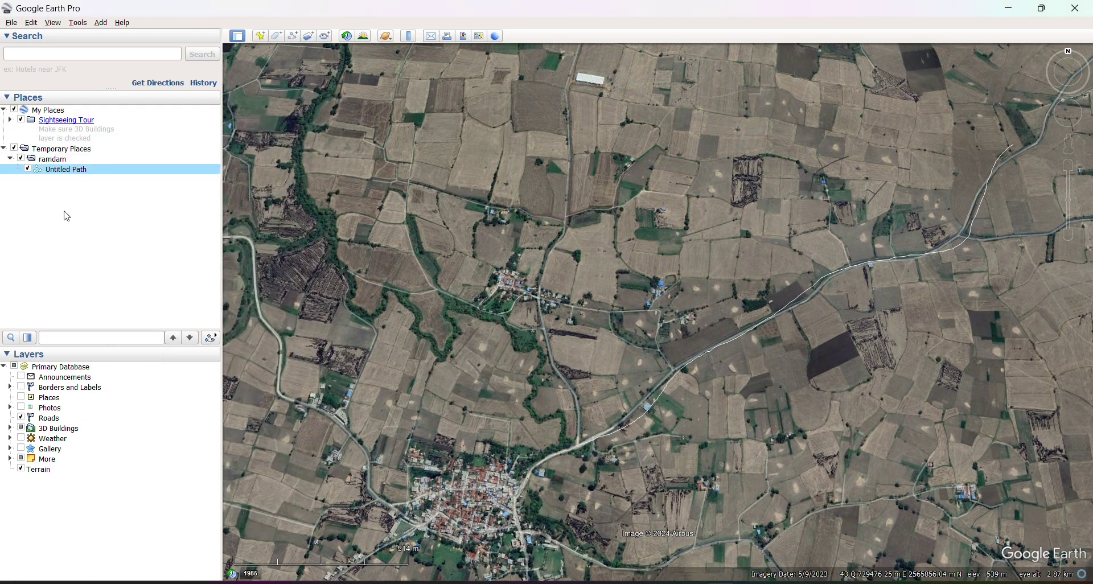
{"action": "right_click", "coordinate": [68, 163]}
Set the ramdam folder's line style to blue with width 3.
{"action": "left_click", "coordinate": [163, 339]}
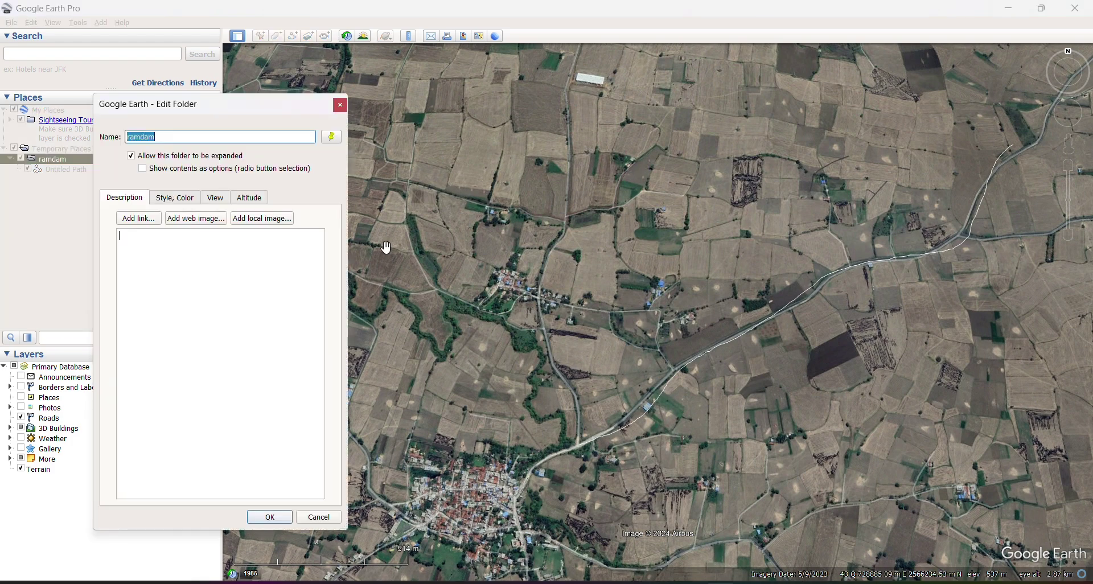
{"action": "left_click", "coordinate": [182, 199]}
{"action": "left_click", "coordinate": [208, 239]}
{"action": "type", "text": "2"}
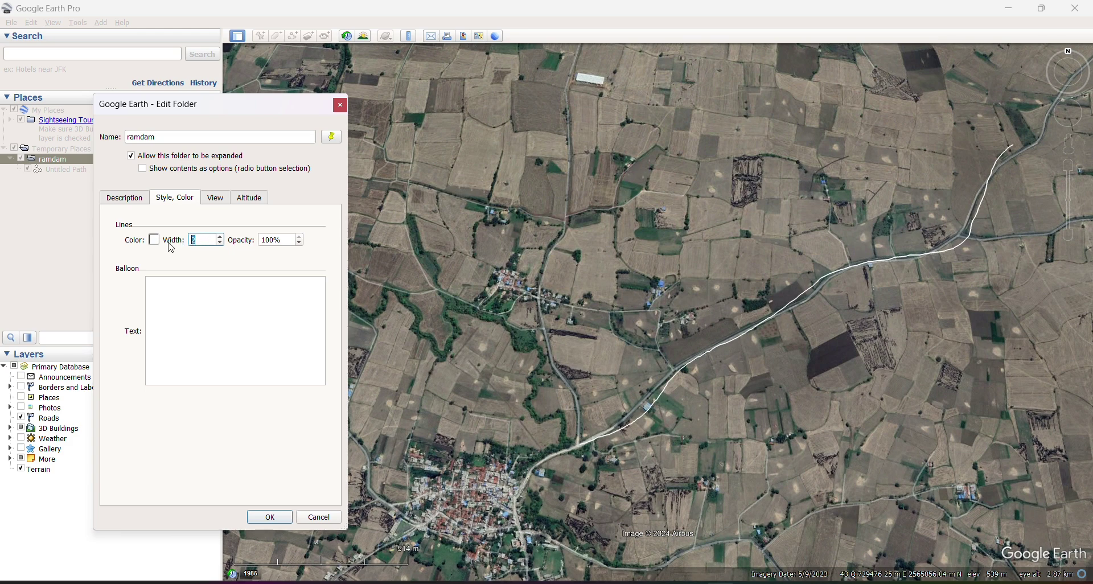
{"action": "type", "text": "3"}
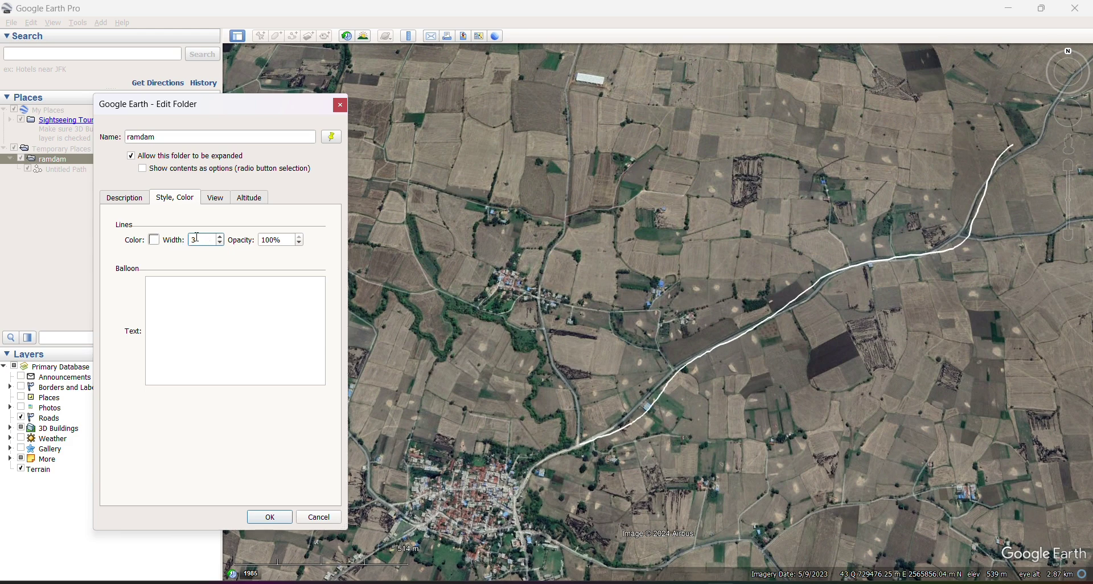
{"action": "left_click", "coordinate": [155, 239]}
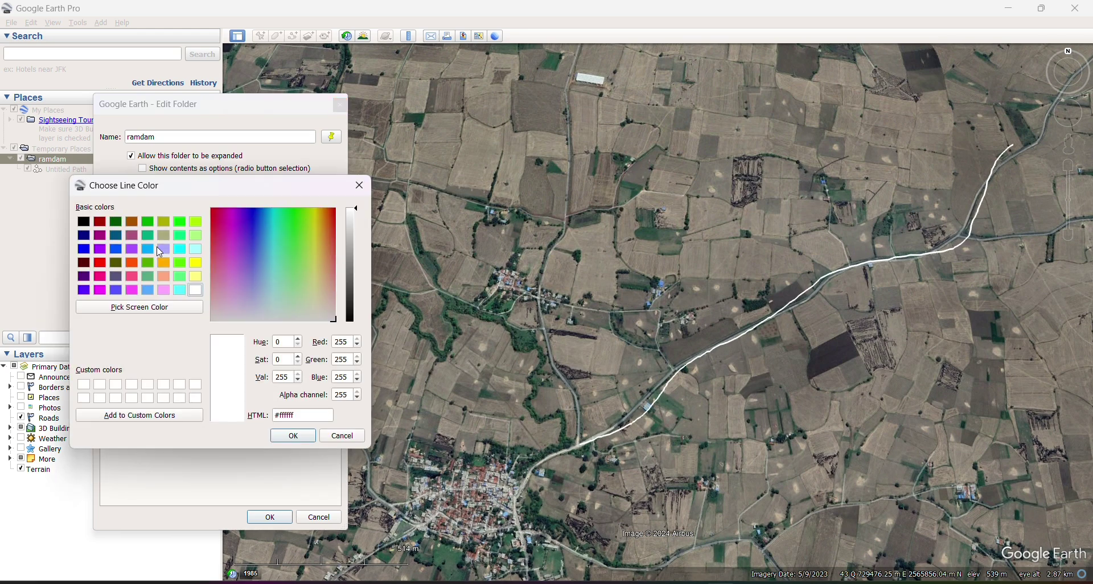
{"action": "left_click", "coordinate": [83, 249]}
{"action": "left_click", "coordinate": [293, 436]}
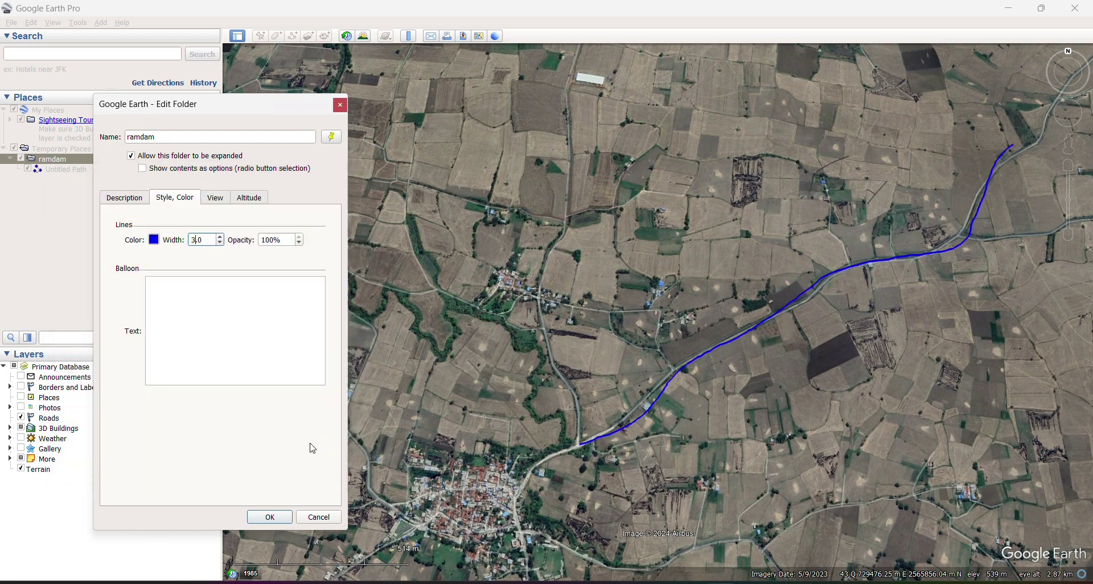
{"action": "left_click", "coordinate": [272, 518]}
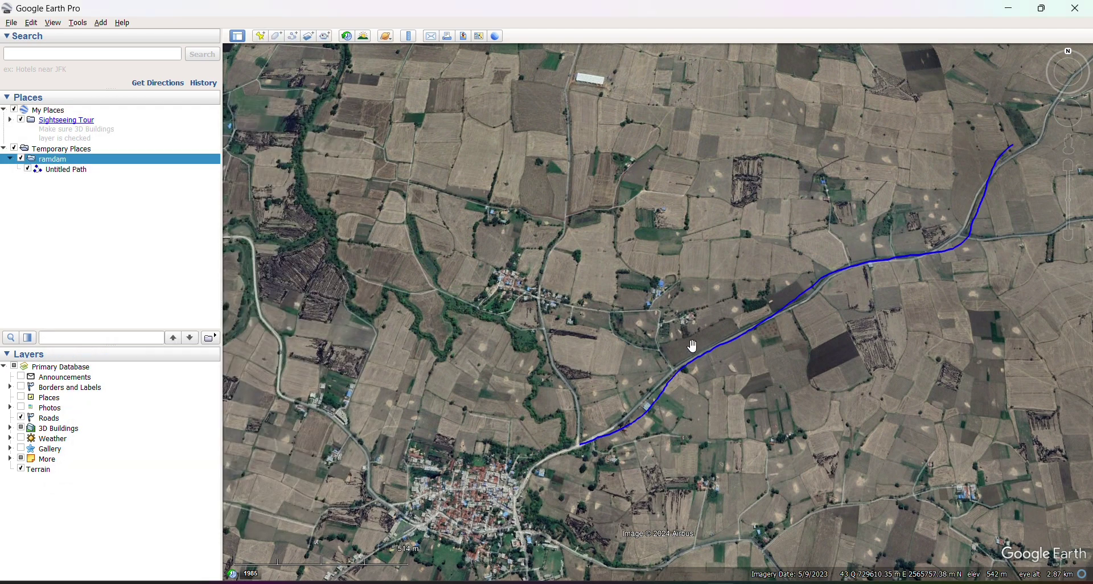
Start a second path along the side road from the western hamlet.
{"action": "left_click_drag", "start_coordinate": [670, 382], "coordinate": [596, 337]}
{"action": "scroll", "coordinate": [595, 339], "scroll_direction": "down", "scroll_amount": 3}
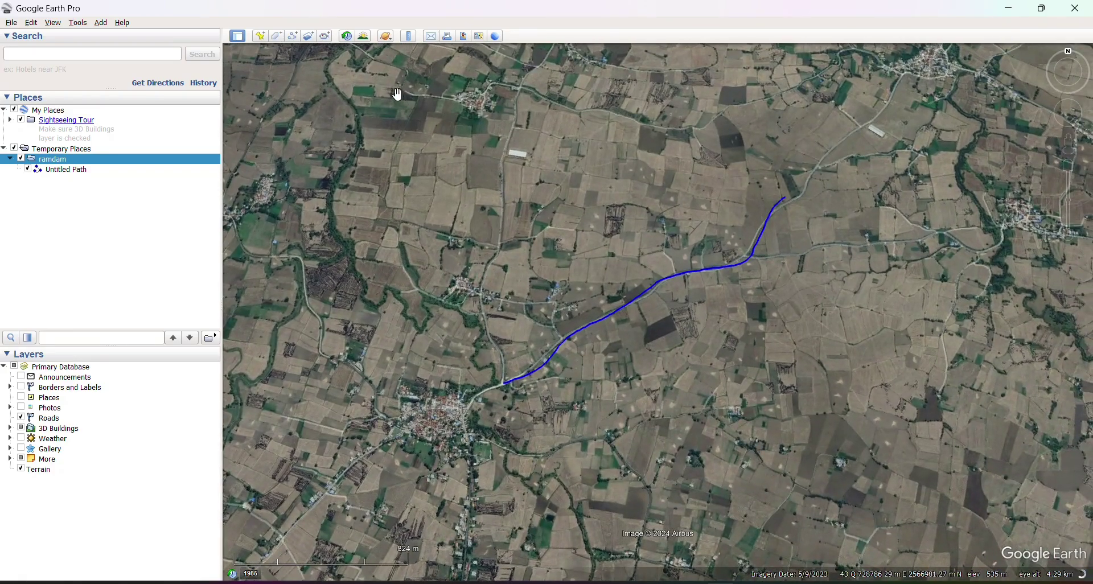
{"action": "left_click", "coordinate": [294, 38]}
{"action": "scroll", "coordinate": [503, 385], "scroll_direction": "up", "scroll_amount": 2}
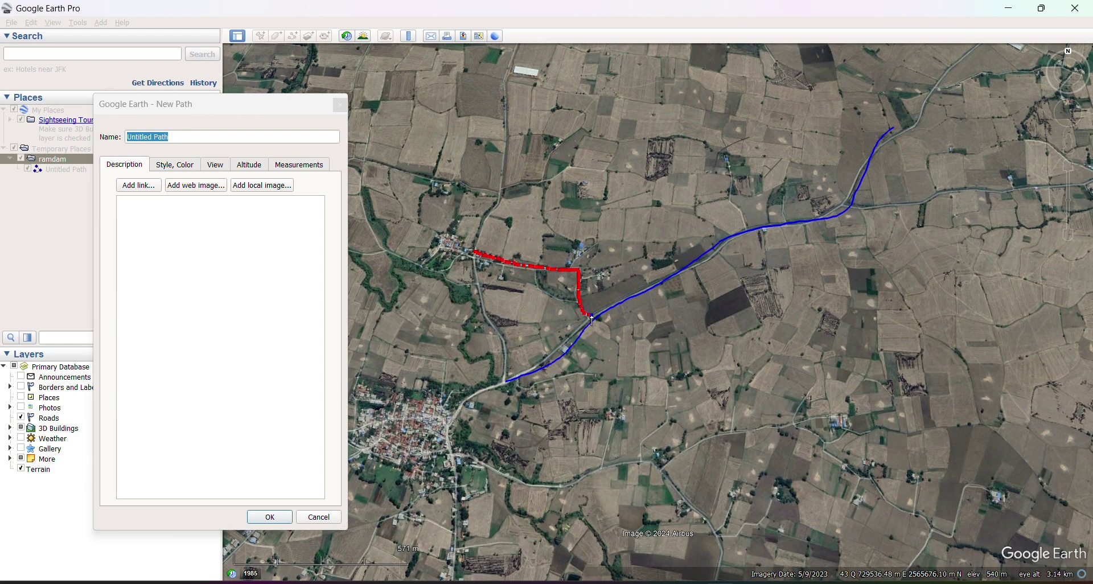
{"action": "left_click", "coordinate": [494, 362]}
Delete the stray points, end the path at the blue road, and save it in ramdam.
{"action": "key", "text": "Delete"}
{"action": "key", "text": "Delete"}
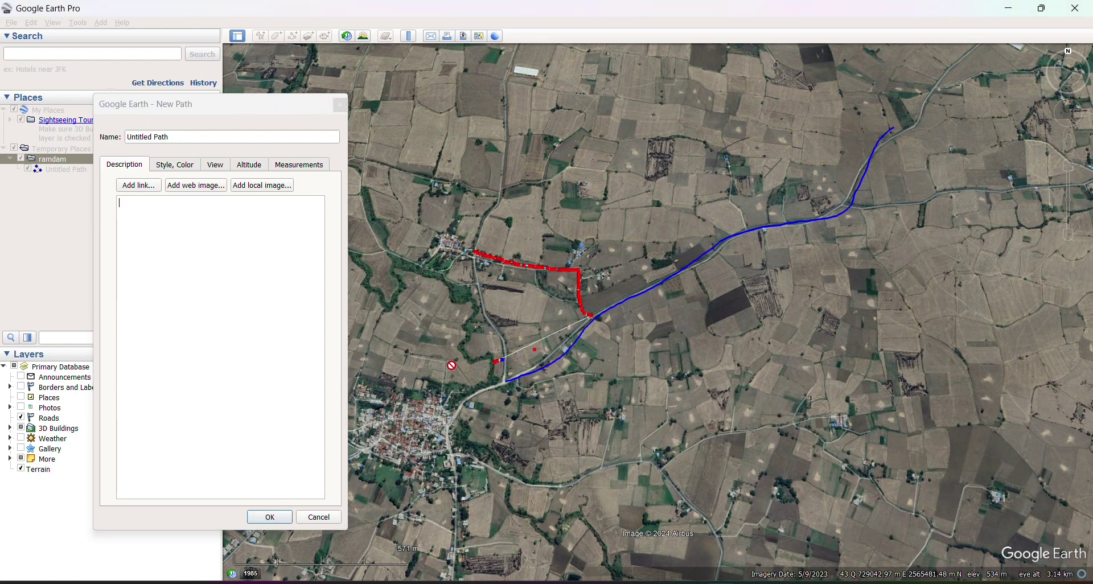
{"action": "key", "text": "Delete"}
{"action": "key", "text": "Delete"}
{"action": "scroll", "coordinate": [595, 322], "scroll_direction": "up", "scroll_amount": 3}
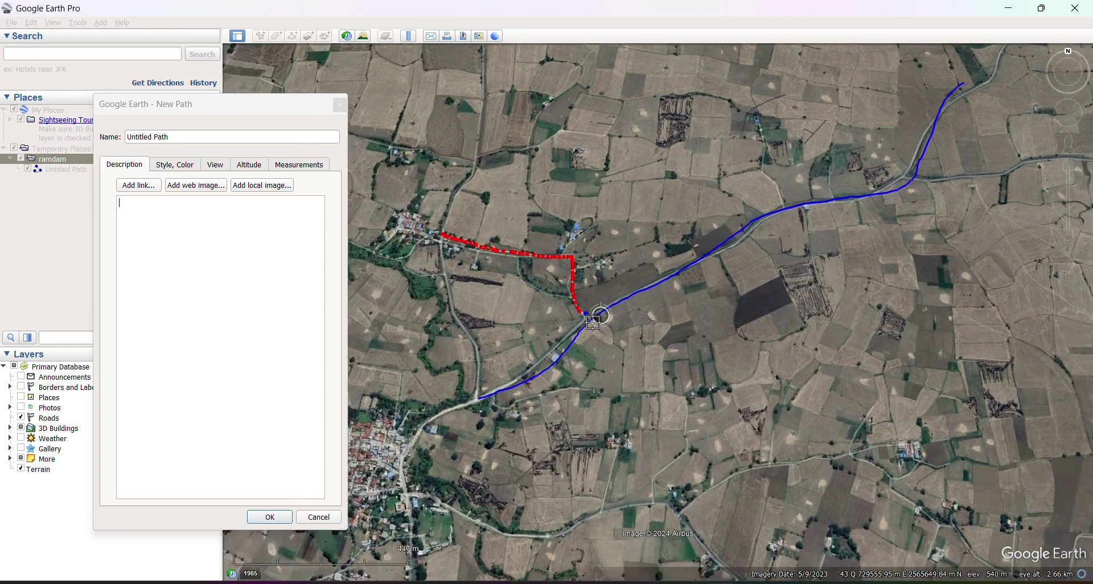
{"action": "left_click", "coordinate": [591, 323]}
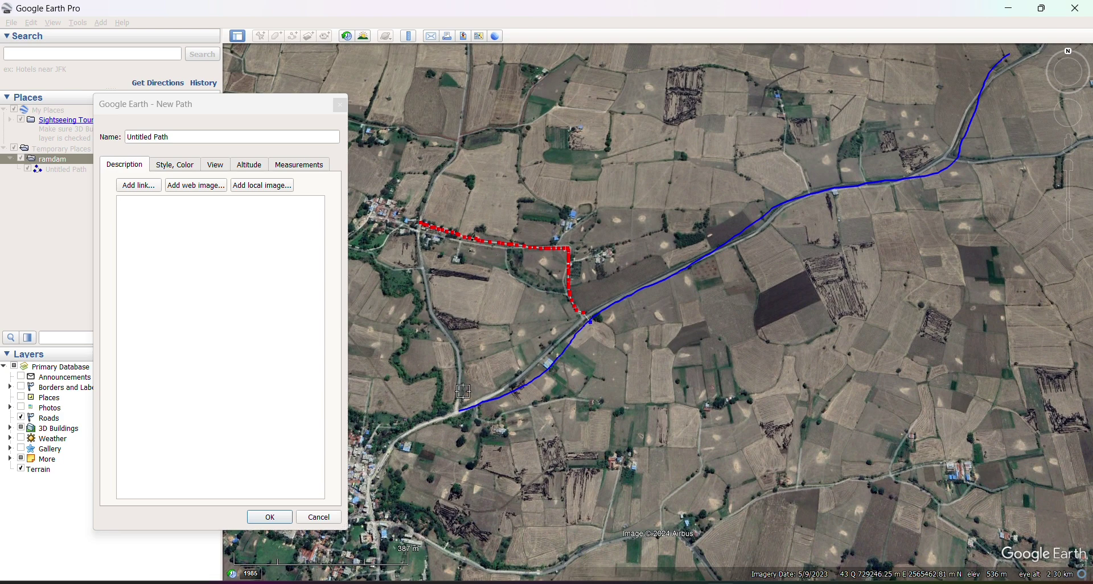
{"action": "left_click", "coordinate": [271, 518]}
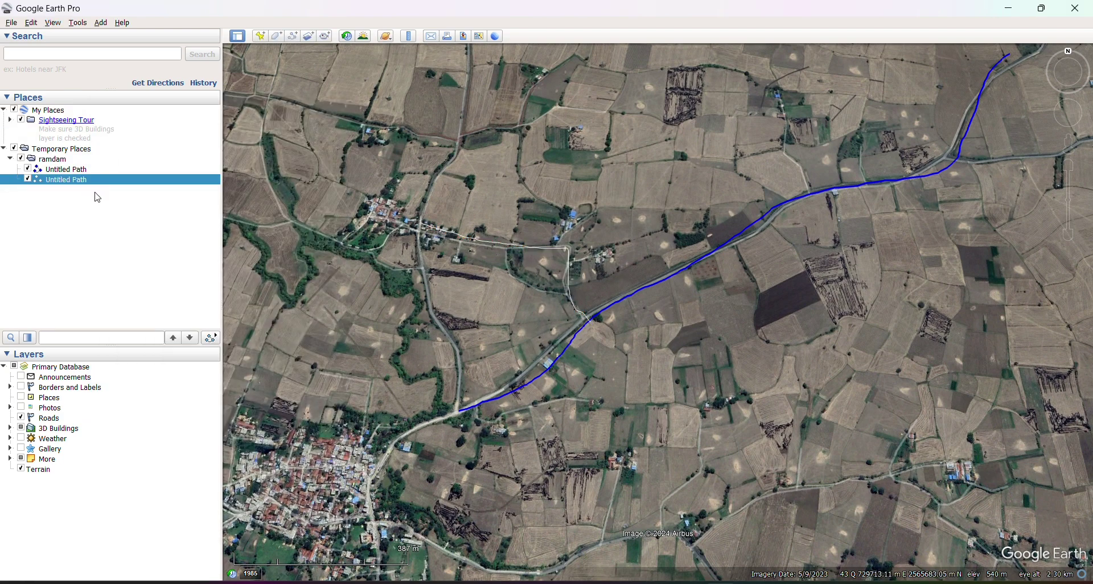
{"action": "left_click_drag", "start_coordinate": [525, 307], "coordinate": [631, 353]}
Save a third path along the northeast road, styled blue at width 3.0, in ramdam.
{"action": "scroll", "coordinate": [630, 353], "scroll_direction": "down", "scroll_amount": 2}
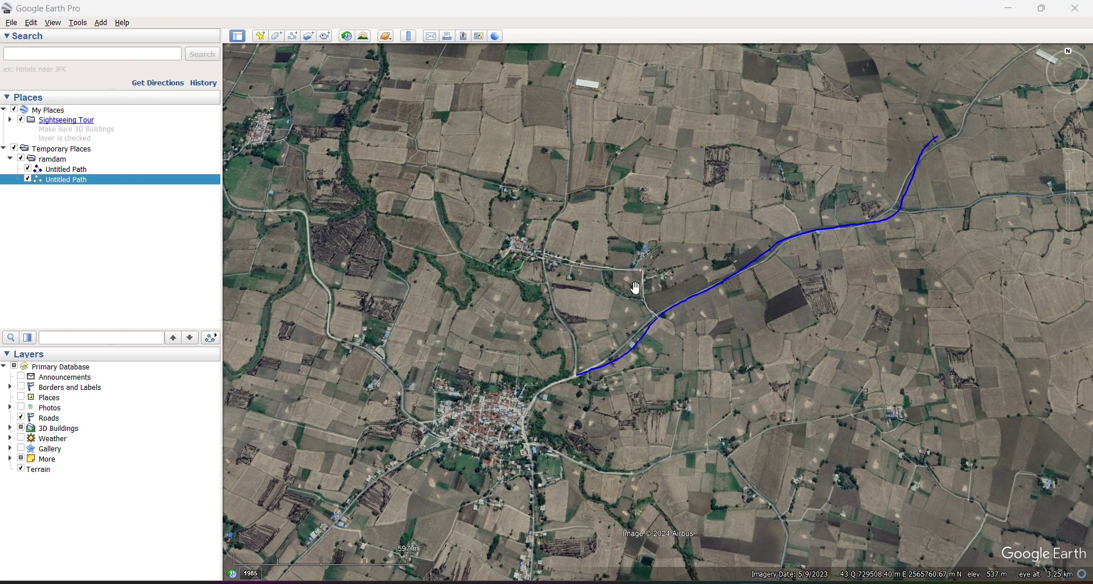
{"action": "left_click_drag", "start_coordinate": [608, 277], "coordinate": [594, 296]}
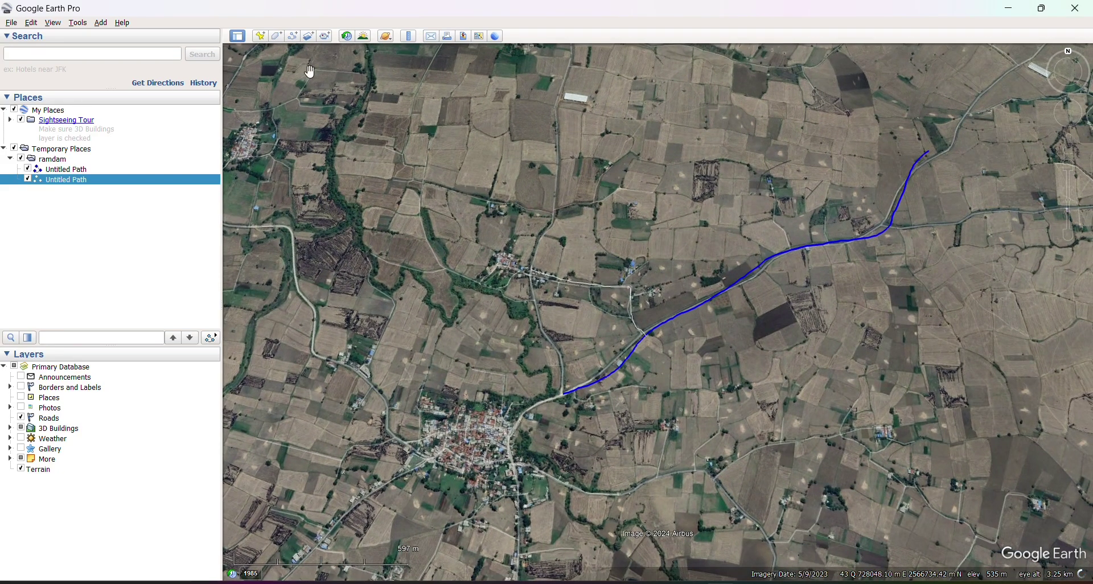
{"action": "left_click", "coordinate": [293, 37]}
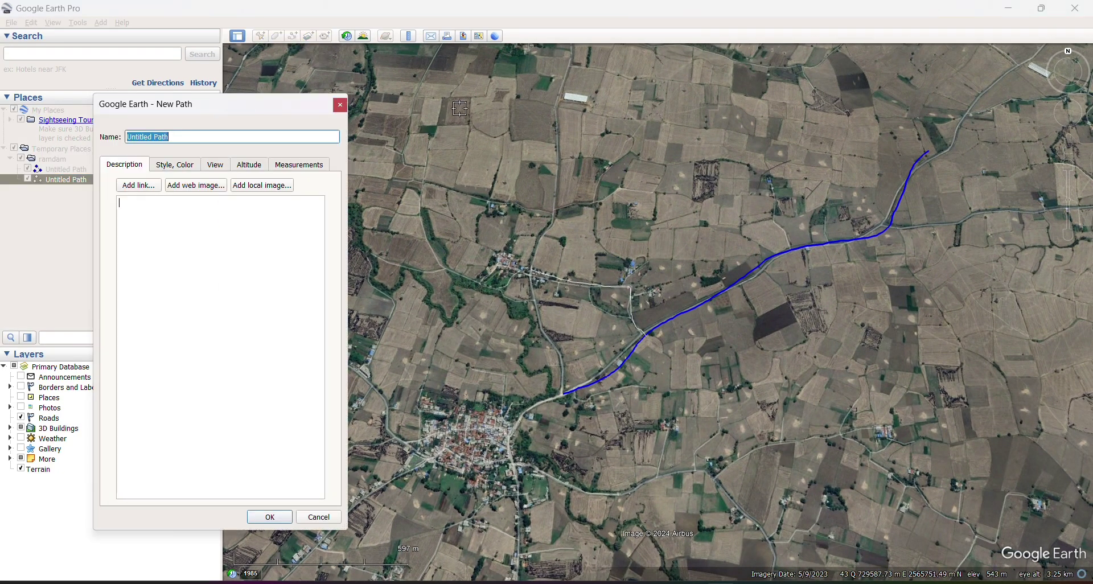
{"action": "left_click", "coordinate": [185, 167]}
{"action": "left_click", "coordinate": [206, 206]}
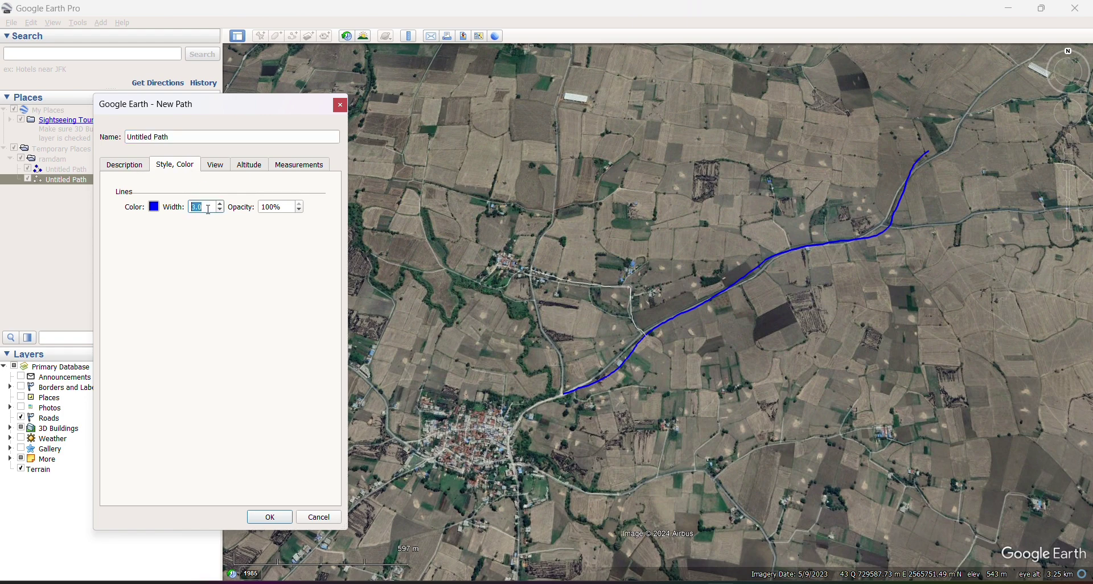
{"action": "left_click", "coordinate": [154, 208]}
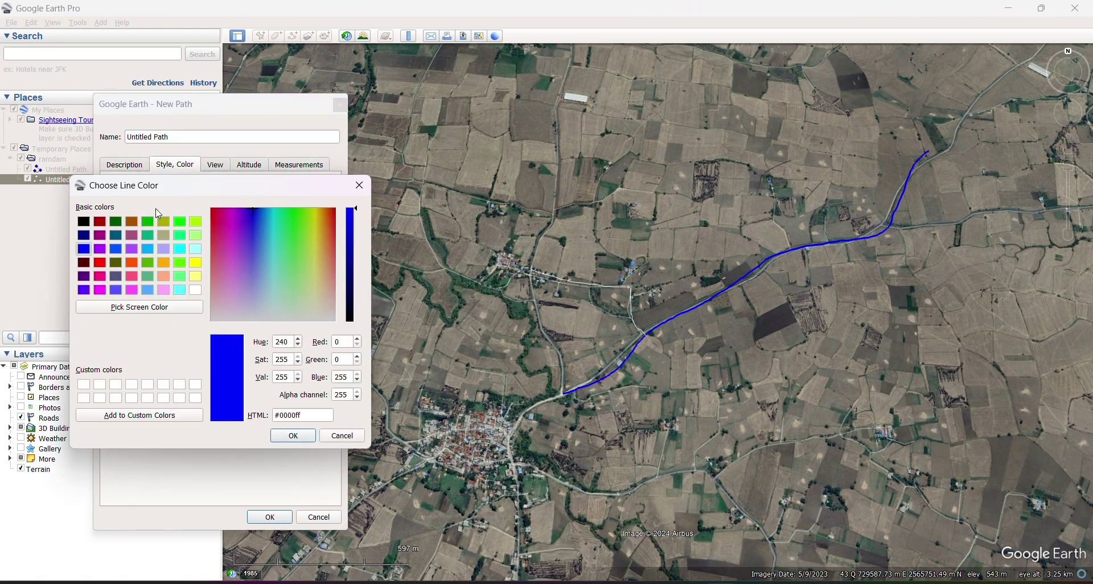
{"action": "left_click", "coordinate": [293, 435]}
{"action": "left_click", "coordinate": [283, 516]}
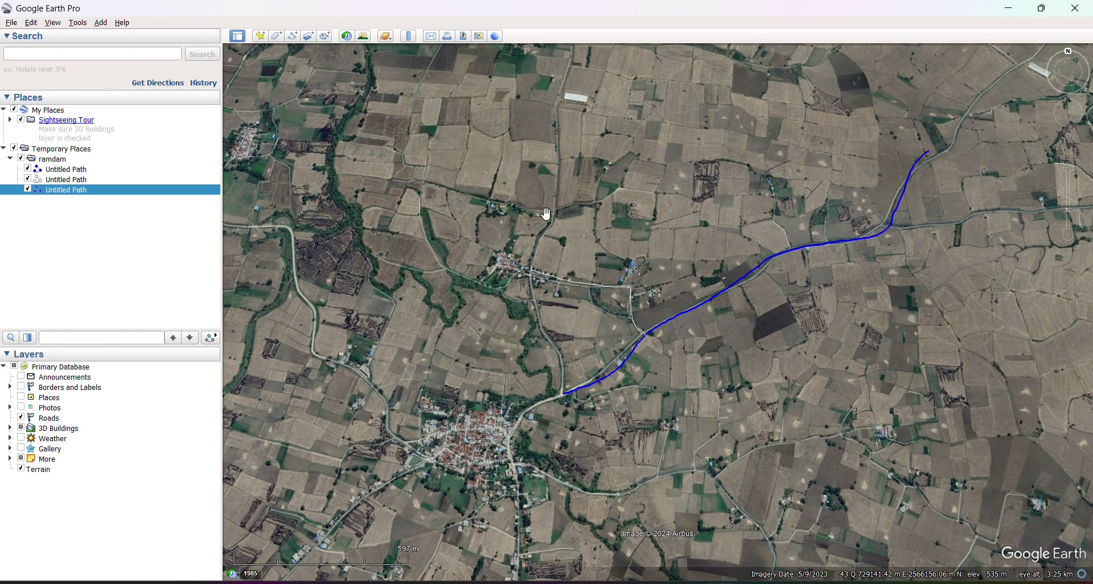
{"action": "left_click", "coordinate": [292, 36]}
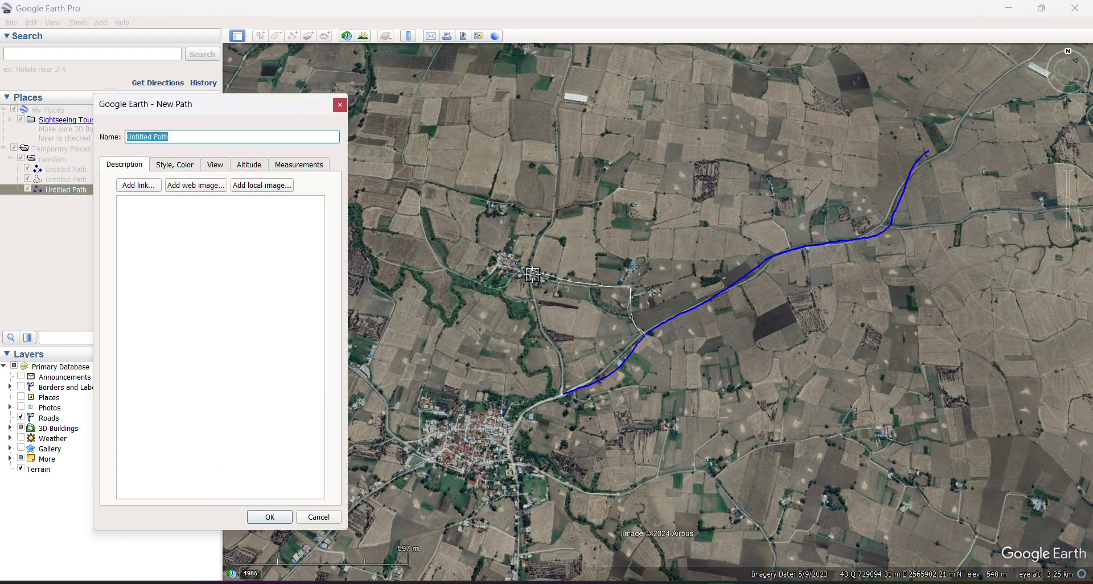
Trace the road north from the junction and save it as a fourth path.
{"action": "left_click_drag", "start_coordinate": [565, 394], "coordinate": [528, 280]}
{"action": "left_click_drag", "start_coordinate": [554, 191], "coordinate": [557, 121]}
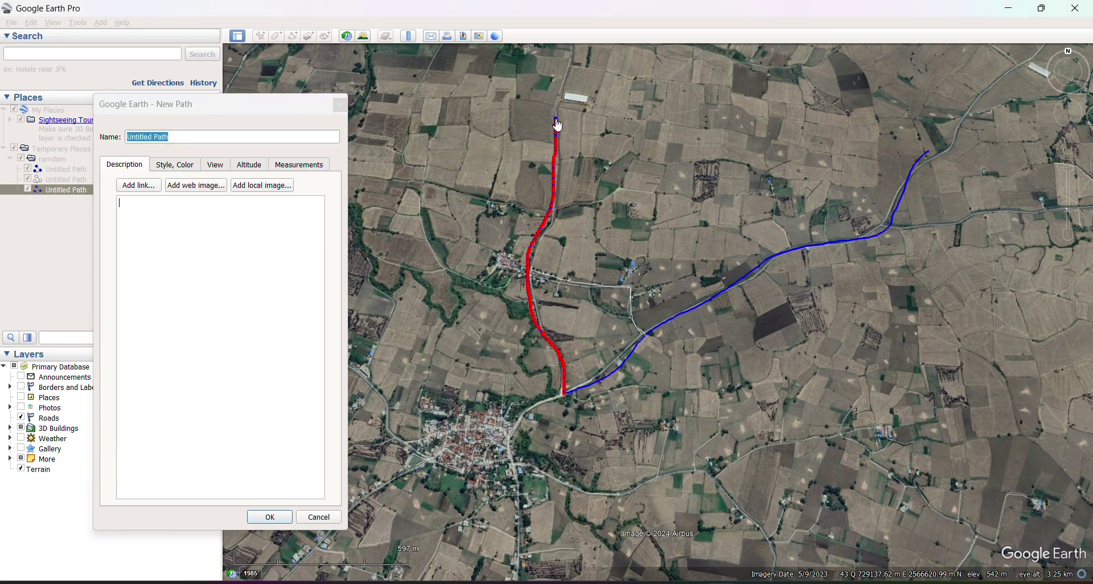
{"action": "left_click", "coordinate": [270, 517]}
{"action": "scroll", "coordinate": [638, 325], "scroll_direction": "down", "scroll_amount": 3}
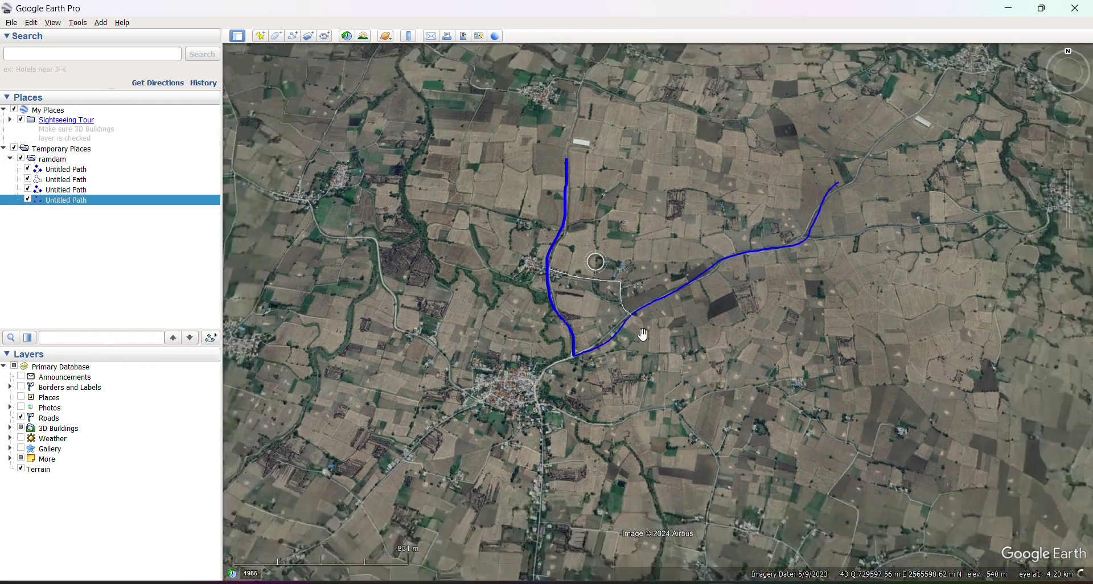
Restyle the side-road connecting path as a blue line at width 3.0.
{"action": "right_click", "coordinate": [57, 180]}
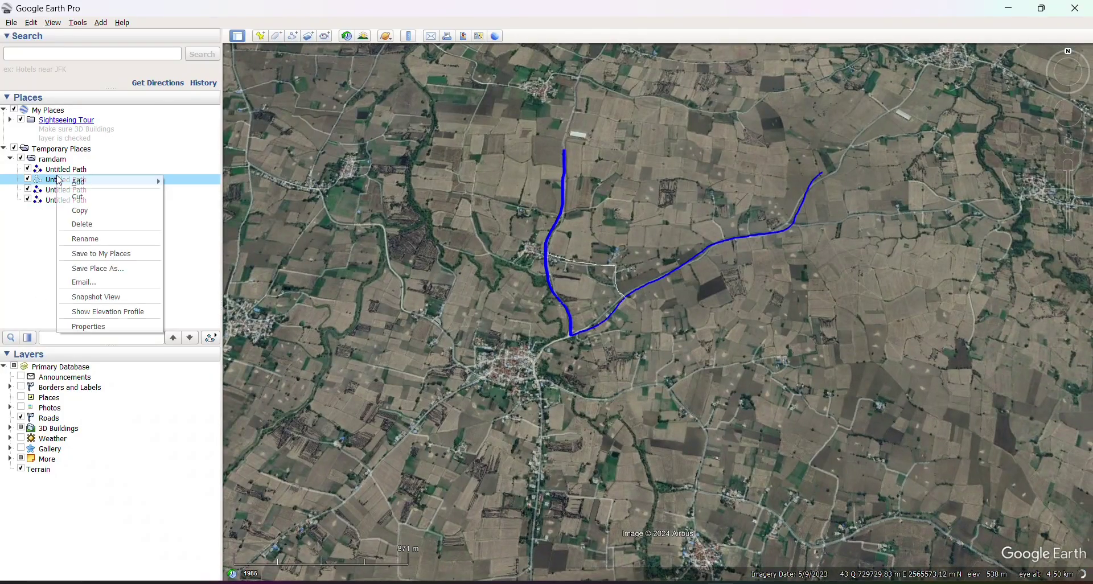
{"action": "left_click", "coordinate": [85, 323]}
{"action": "left_click", "coordinate": [175, 165]}
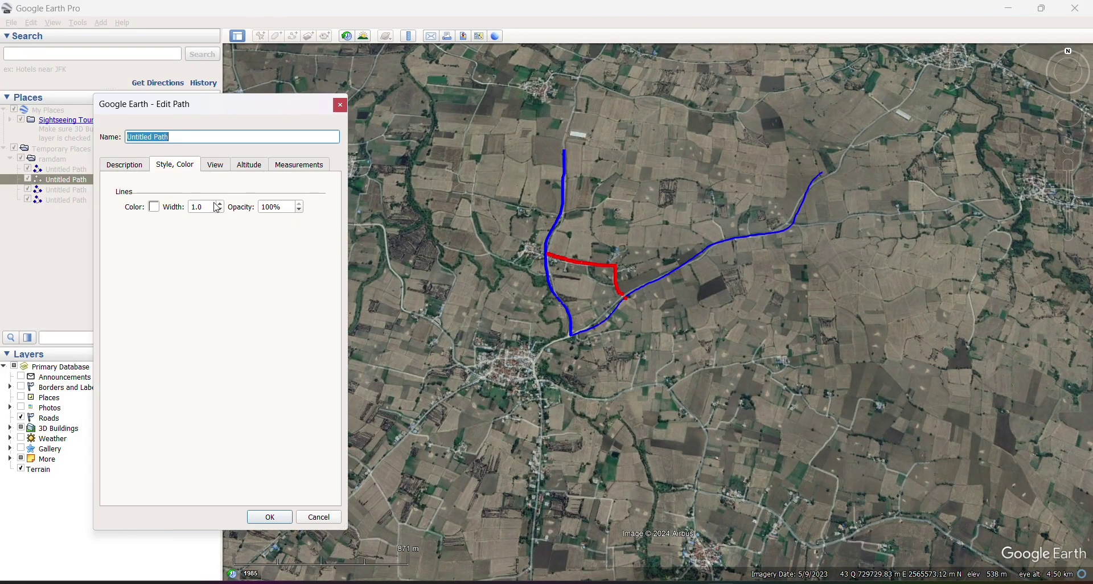
{"action": "left_click", "coordinate": [154, 207]}
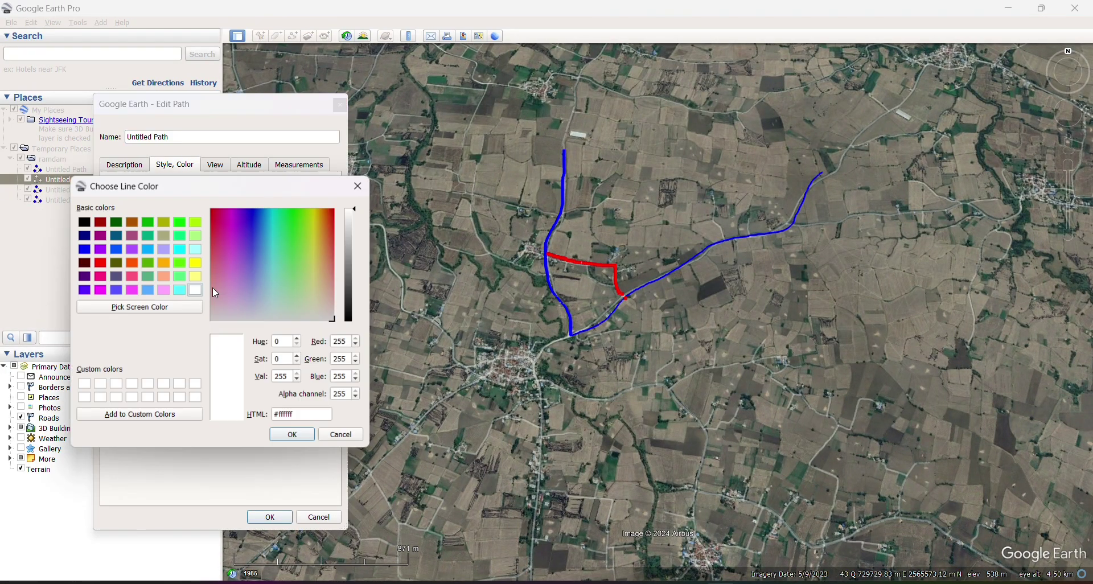
{"action": "left_click", "coordinate": [88, 249]}
{"action": "left_click", "coordinate": [294, 435]}
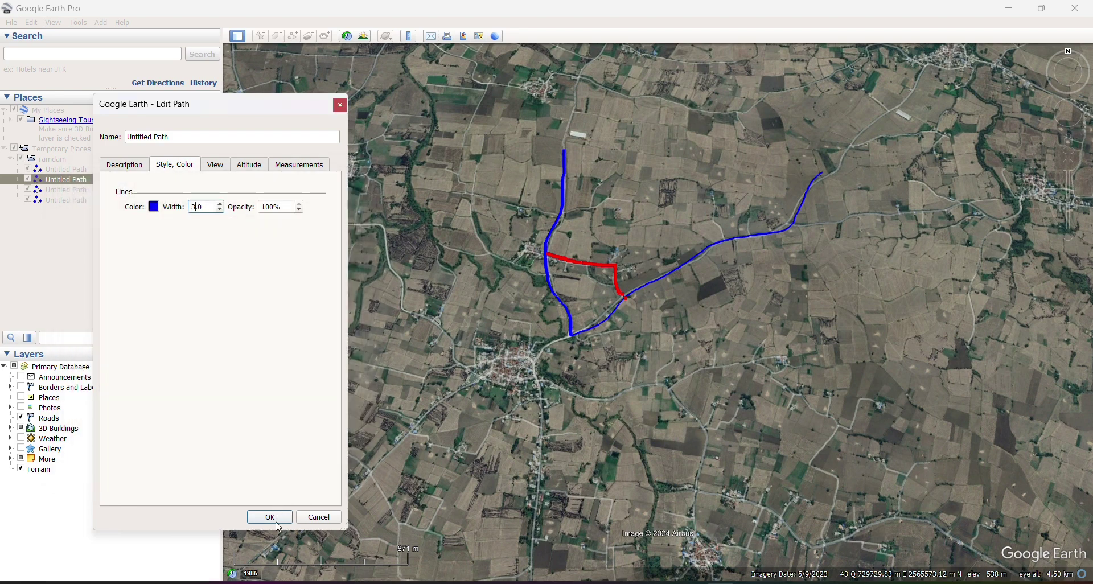
{"action": "left_click", "coordinate": [270, 517]}
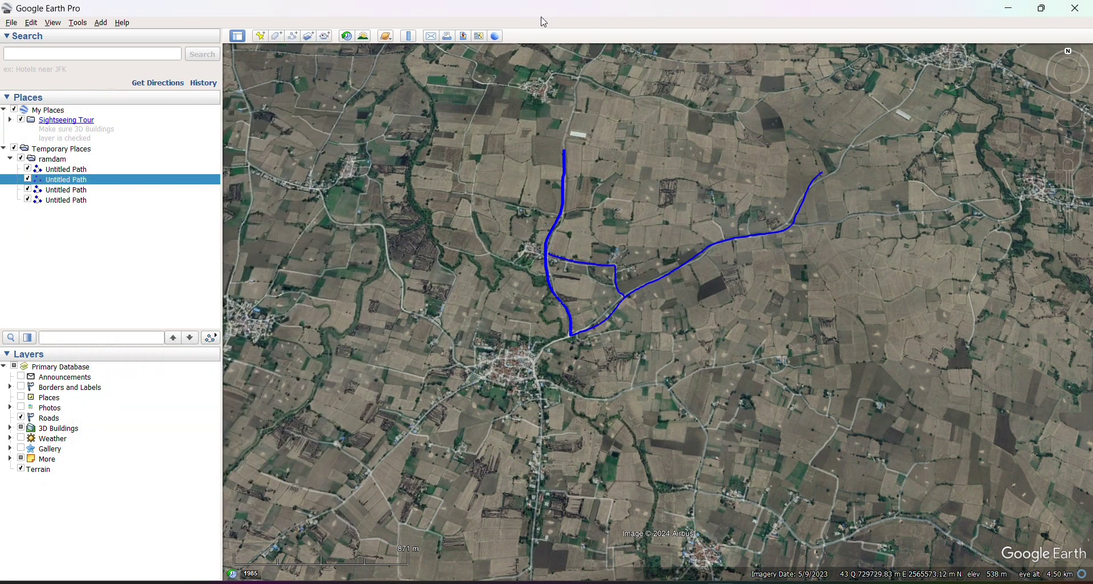
{"action": "left_click", "coordinate": [293, 36]}
Trace and save paths along the south and east roads from the village.
{"action": "scroll", "coordinate": [501, 449], "scroll_direction": "up", "scroll_amount": 3}
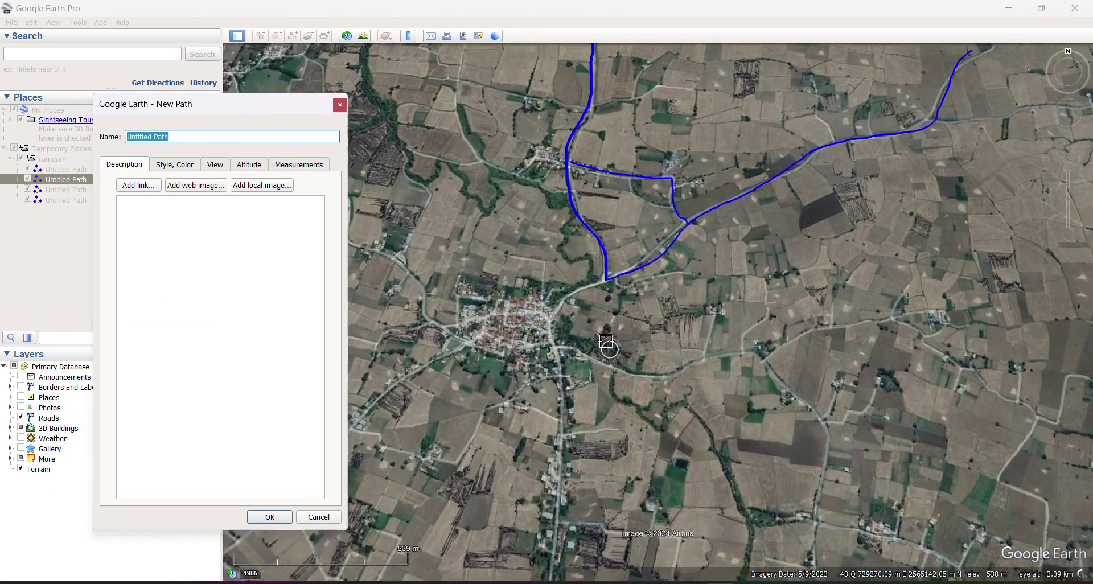
{"action": "mouse_move", "coordinate": [599, 272]}
{"action": "left_mouse_down"}
{"action": "mouse_move", "coordinate": [537, 293]}
{"action": "mouse_move", "coordinate": [527, 323]}
{"action": "mouse_move", "coordinate": [553, 419]}
{"action": "mouse_move", "coordinate": [554, 498]}
{"action": "mouse_move", "coordinate": [545, 537]}
{"action": "left_mouse_up"}
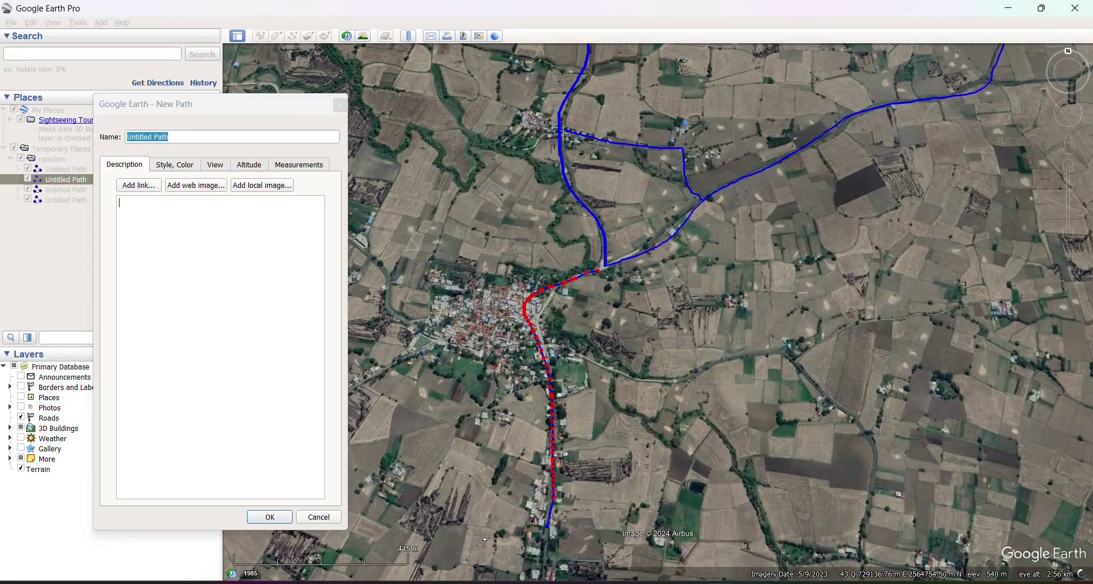
{"action": "left_click", "coordinate": [270, 517]}
{"action": "left_click", "coordinate": [292, 36]}
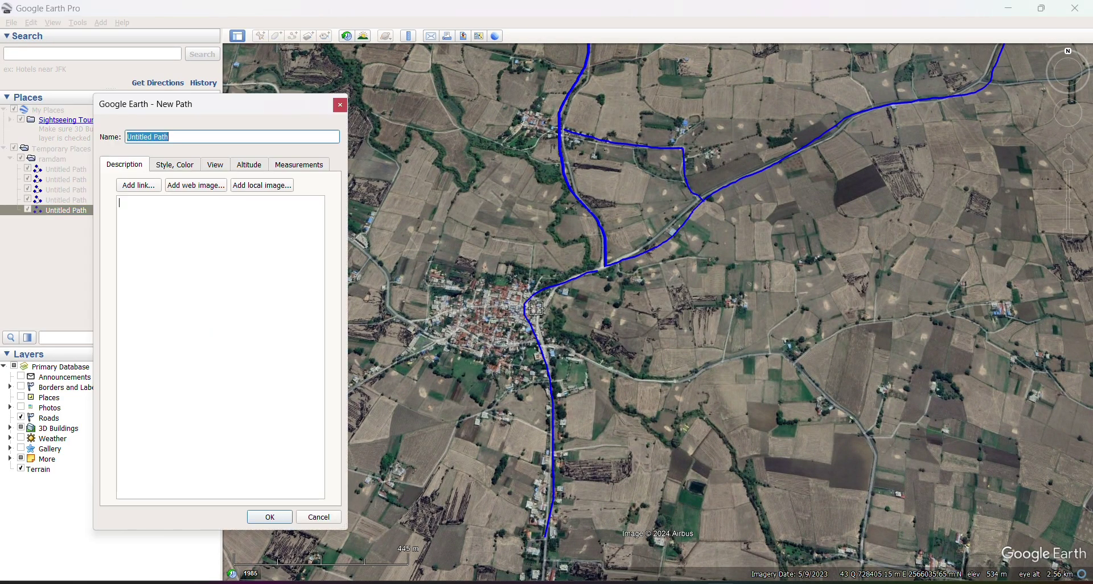
{"action": "mouse_move", "coordinate": [539, 345]}
{"action": "left_mouse_down"}
{"action": "mouse_move", "coordinate": [708, 379]}
{"action": "mouse_move", "coordinate": [756, 350]}
{"action": "left_mouse_up"}
{"action": "left_click", "coordinate": [270, 517]}
Trace and save the southwest and northwest road paths, then zoom out to review.
{"action": "left_click", "coordinate": [292, 36]}
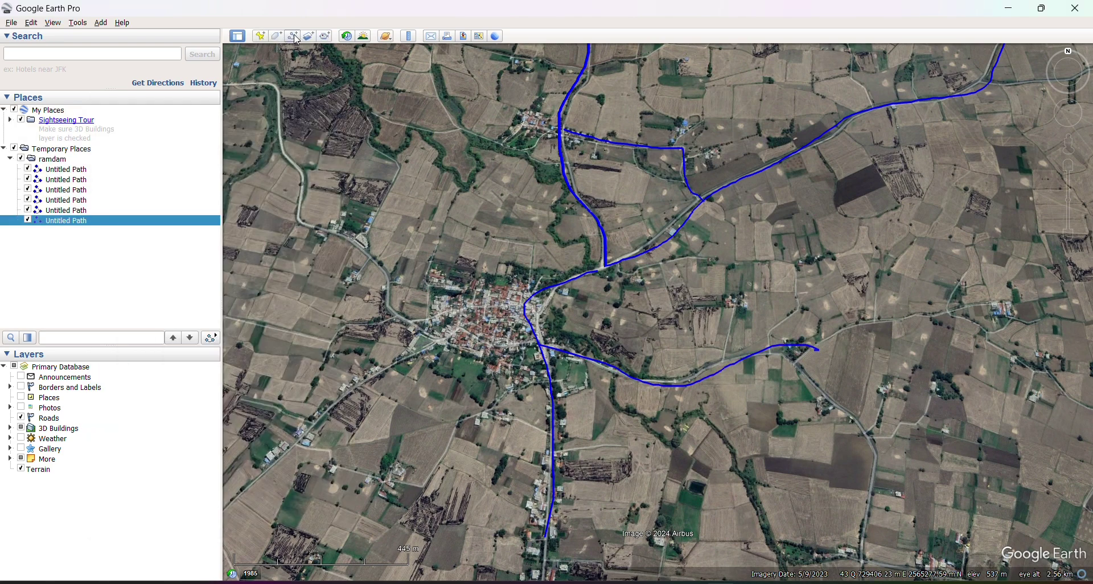
{"action": "scroll", "coordinate": [880, 124], "scroll_direction": "down", "scroll_amount": 3}
{"action": "left_click", "coordinate": [773, 236]}
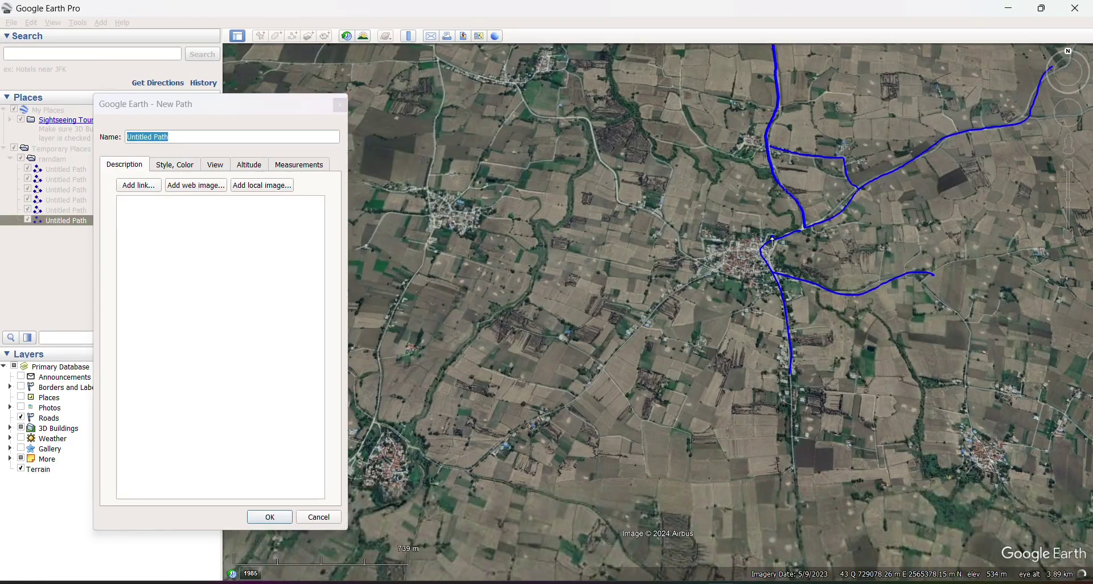
{"action": "left_click", "coordinate": [761, 246]}
{"action": "mouse_move", "coordinate": [753, 254]}
{"action": "left_mouse_down"}
{"action": "mouse_move", "coordinate": [664, 299]}
{"action": "mouse_move", "coordinate": [567, 408]}
{"action": "left_mouse_up"}
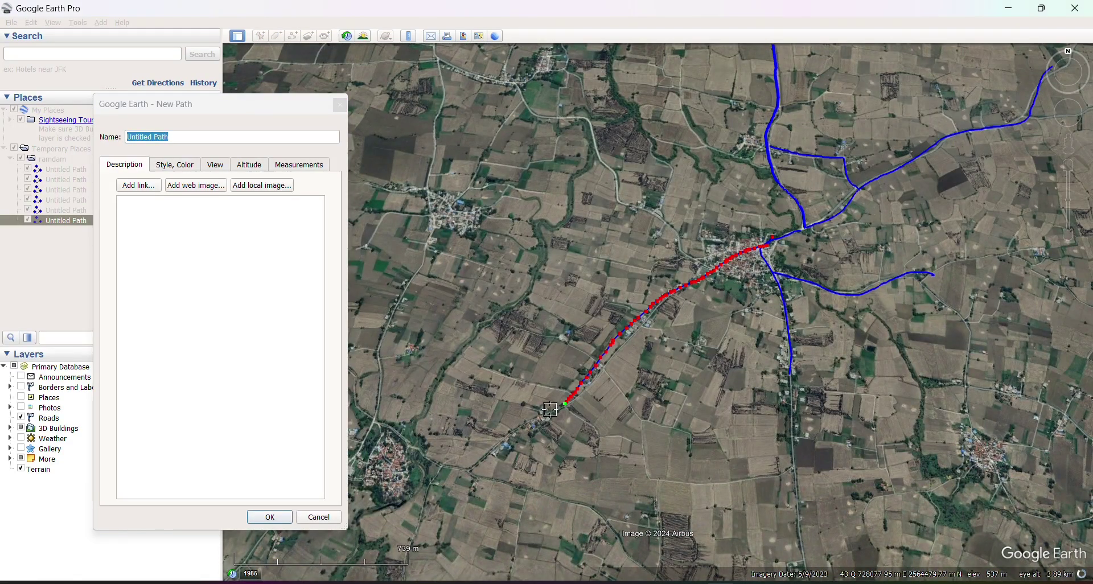
{"action": "left_click", "coordinate": [271, 517]}
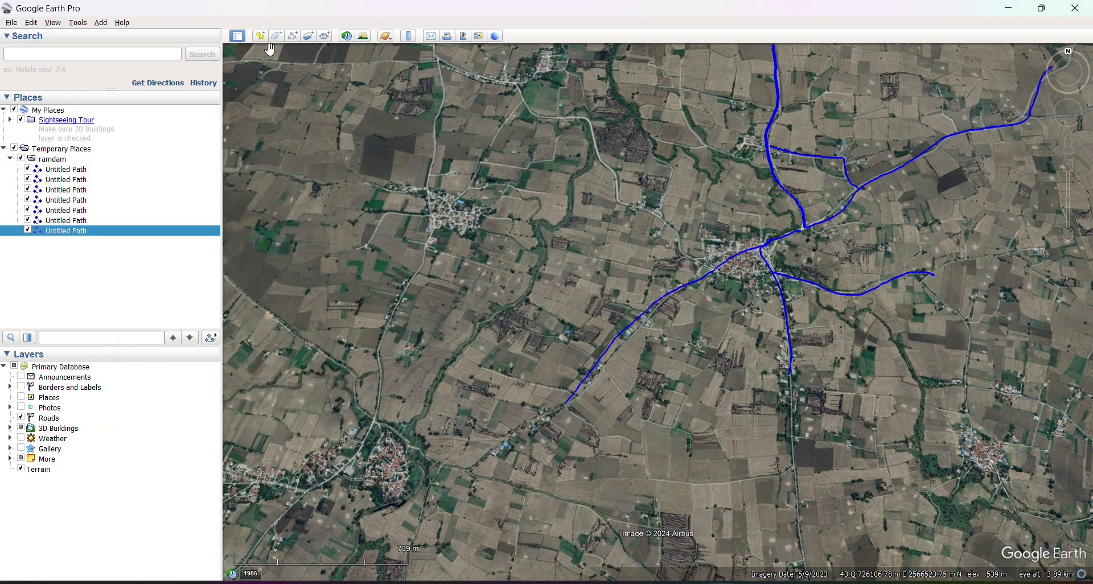
{"action": "left_click", "coordinate": [290, 40]}
{"action": "mouse_move", "coordinate": [720, 266]}
{"action": "left_mouse_down"}
{"action": "mouse_move", "coordinate": [688, 251]}
{"action": "mouse_move", "coordinate": [666, 218]}
{"action": "mouse_move", "coordinate": [618, 195]}
{"action": "left_mouse_up"}
{"action": "left_click", "coordinate": [270, 517]}
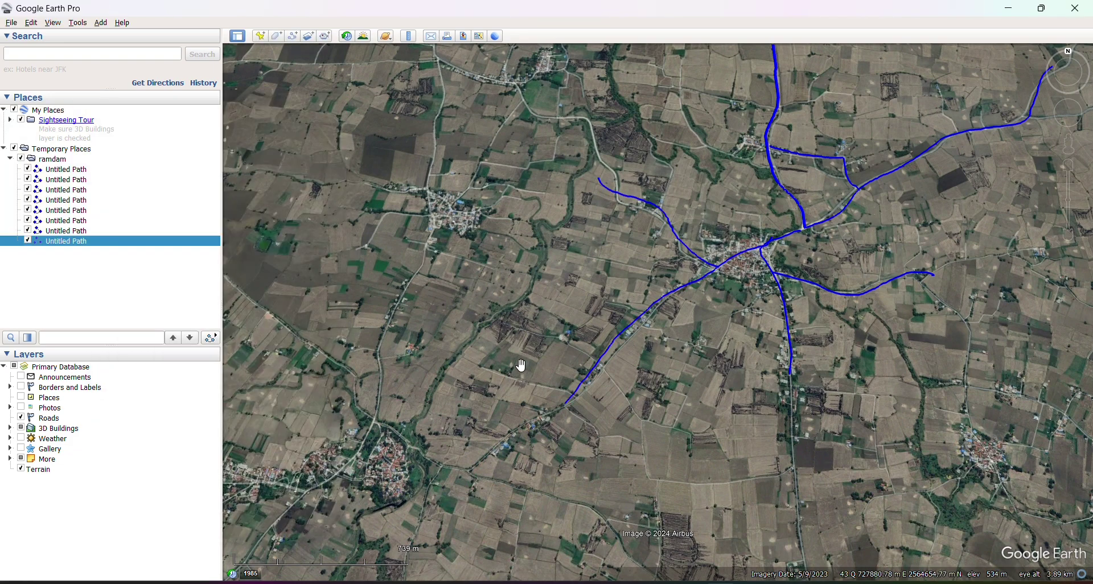
{"action": "scroll", "coordinate": [725, 275], "scroll_direction": "down", "scroll_amount": 4}
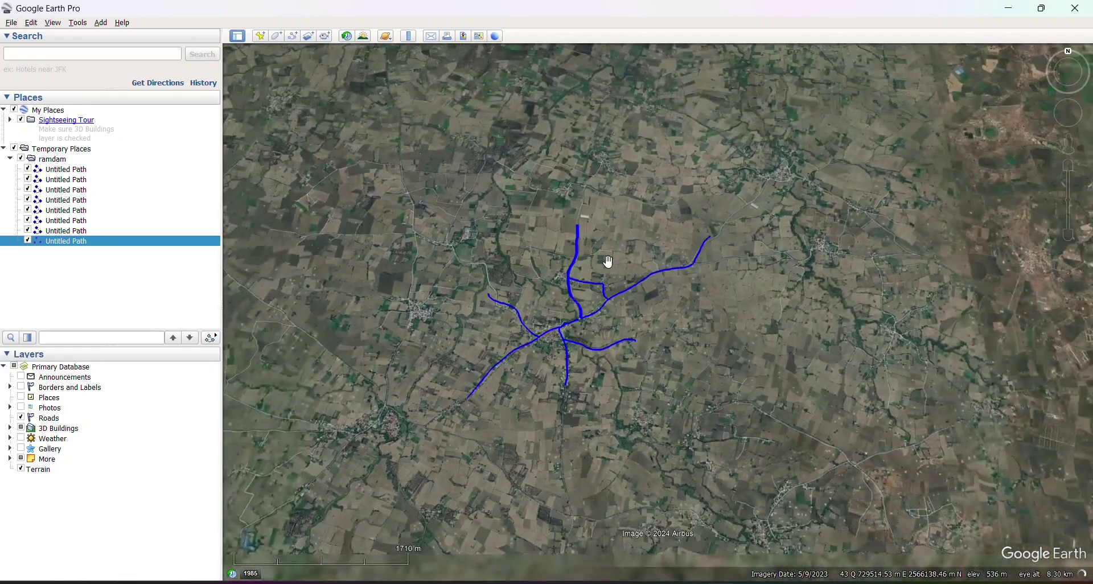
{"action": "scroll", "coordinate": [603, 362], "scroll_direction": "down", "scroll_amount": 3}
{"action": "scroll", "coordinate": [553, 350], "scroll_direction": "up", "scroll_amount": 3}
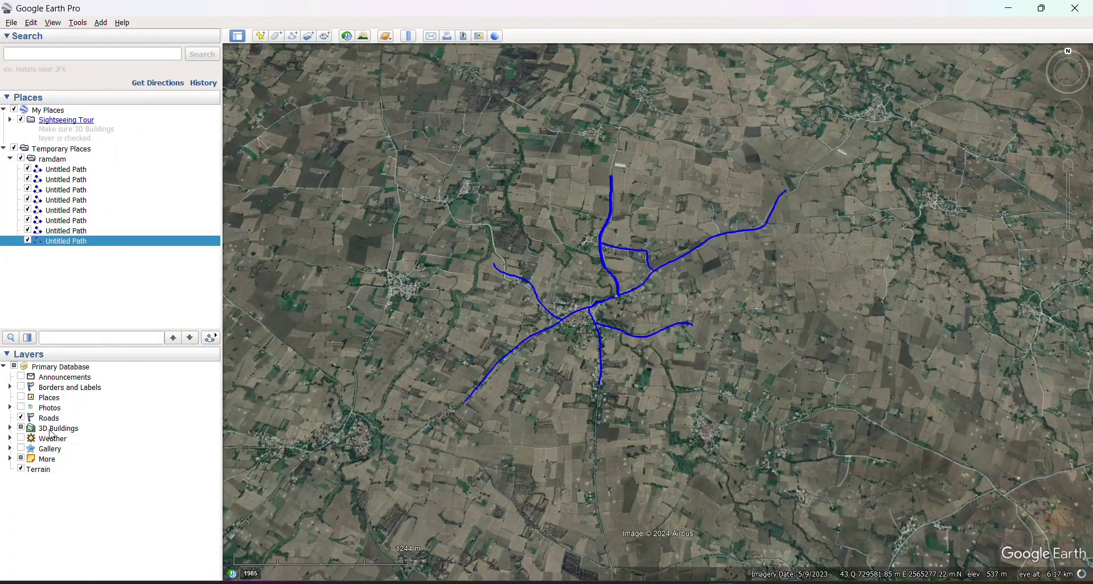
Save the ramdam folder as the KMZ file 'ramdam' in Desktop\A.
{"action": "left_click", "coordinate": [10, 160]}
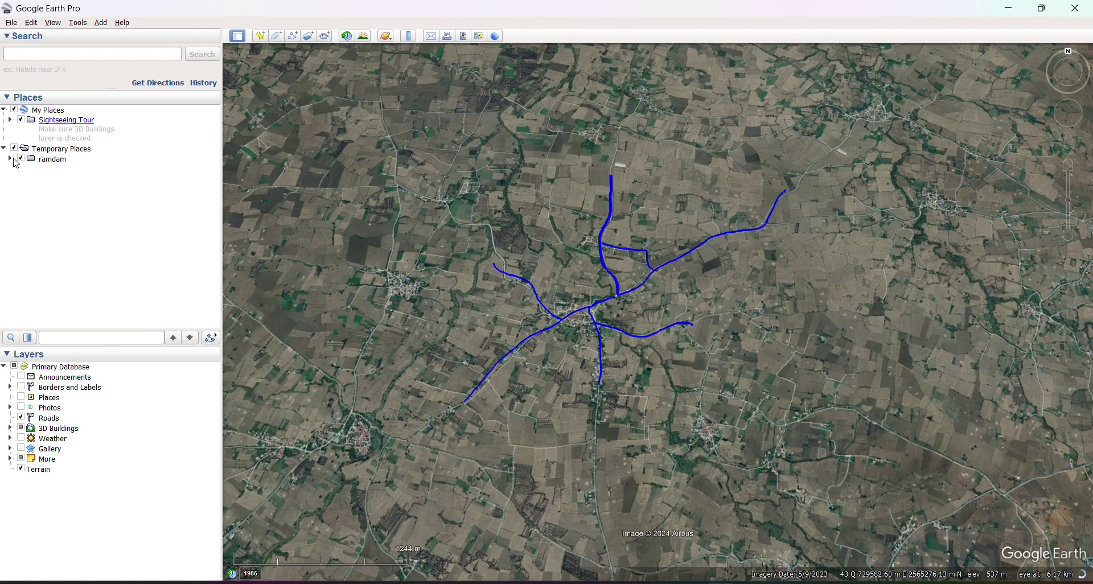
{"action": "right_click", "coordinate": [50, 161]}
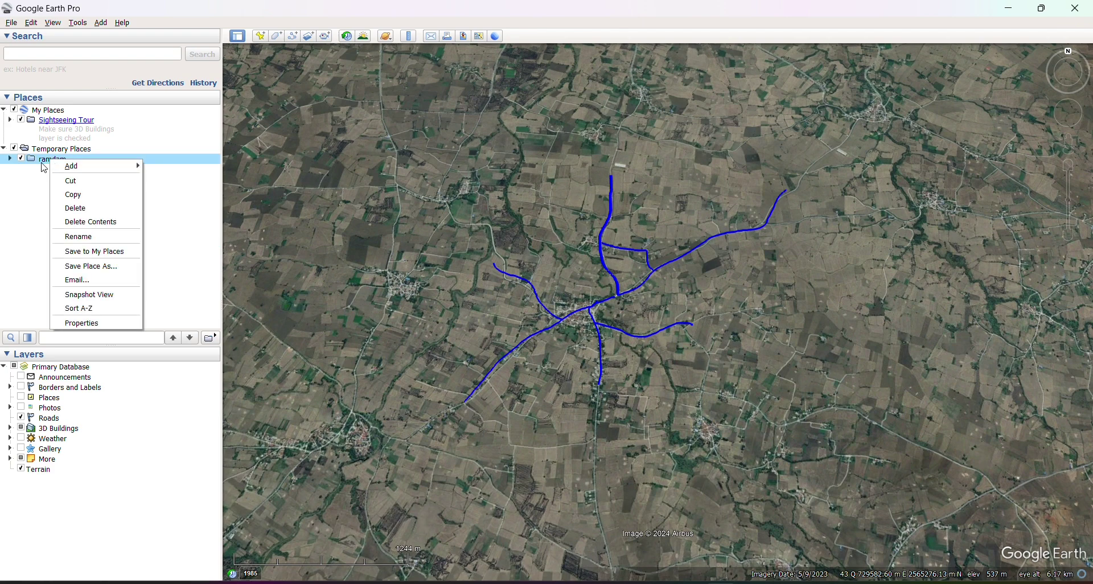
{"action": "left_click", "coordinate": [129, 267]}
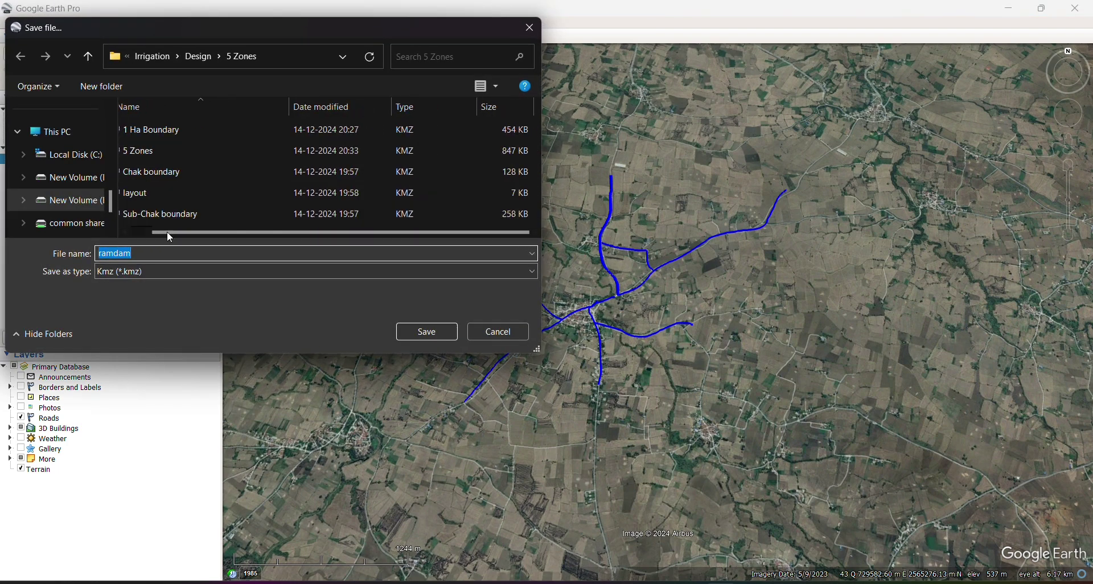
{"action": "scroll", "coordinate": [80, 154], "scroll_direction": "up", "scroll_amount": 5}
{"action": "scroll", "coordinate": [74, 165], "scroll_direction": "down", "scroll_amount": 3}
{"action": "scroll", "coordinate": [72, 172], "scroll_direction": "up", "scroll_amount": 3}
{"action": "left_click", "coordinate": [57, 205]}
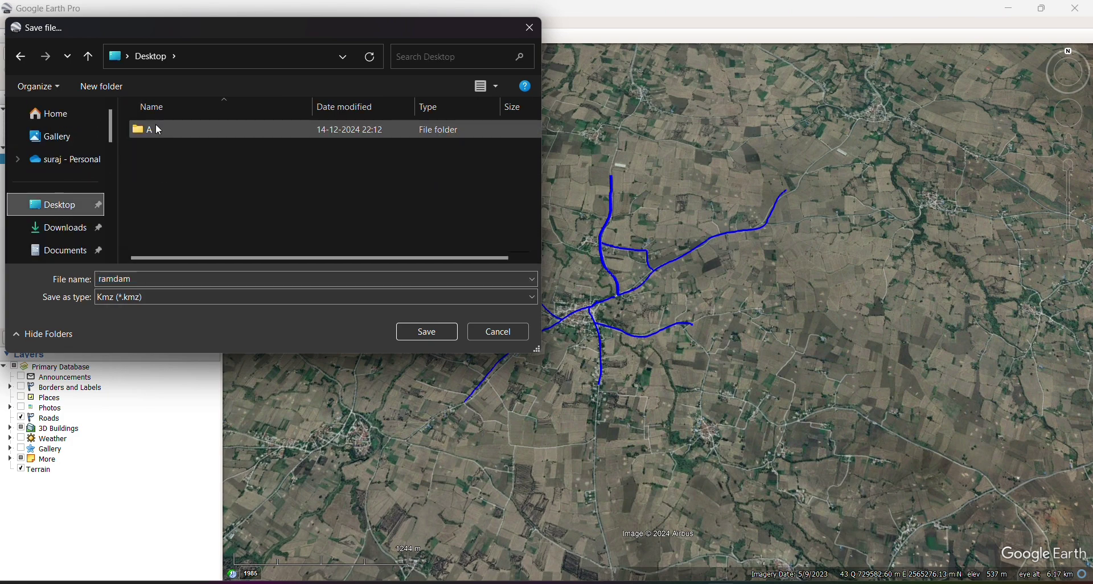
{"action": "double_click", "coordinate": [159, 130]}
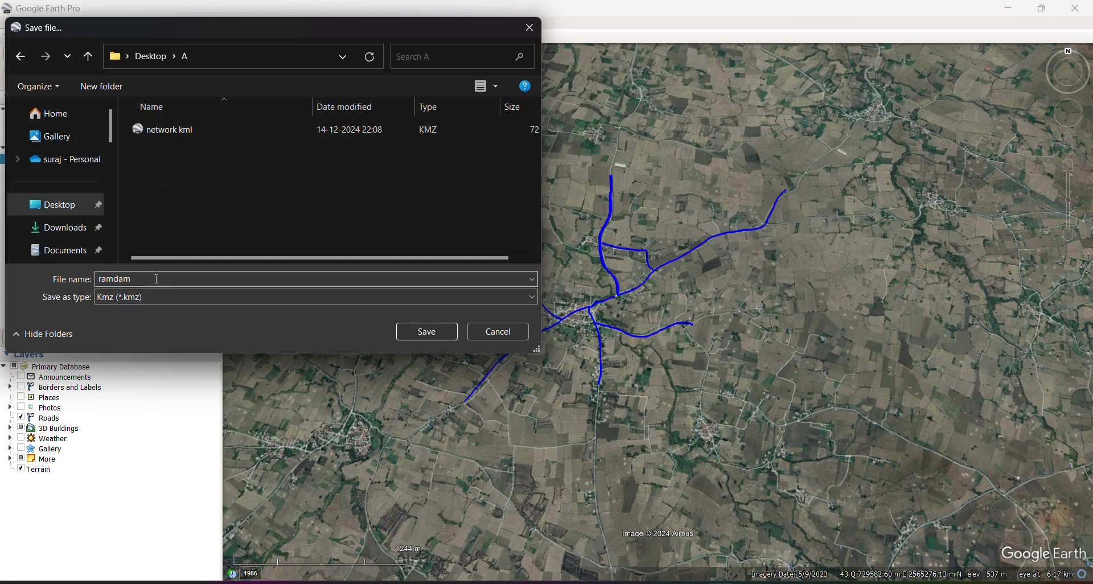
{"action": "left_click", "coordinate": [428, 331]}
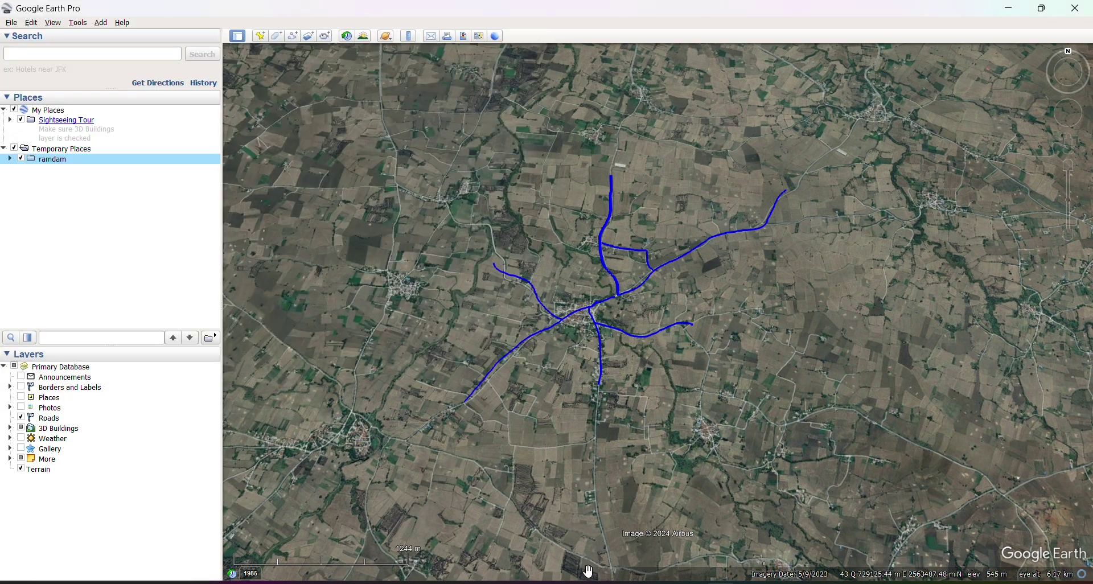
Open the ramdam file from the folder A window so ramdam.kmz loads in Google Earth Pro.
{"action": "mouse_move", "coordinate": [594, 580]}
{"action": "left_click", "coordinate": [667, 529]}
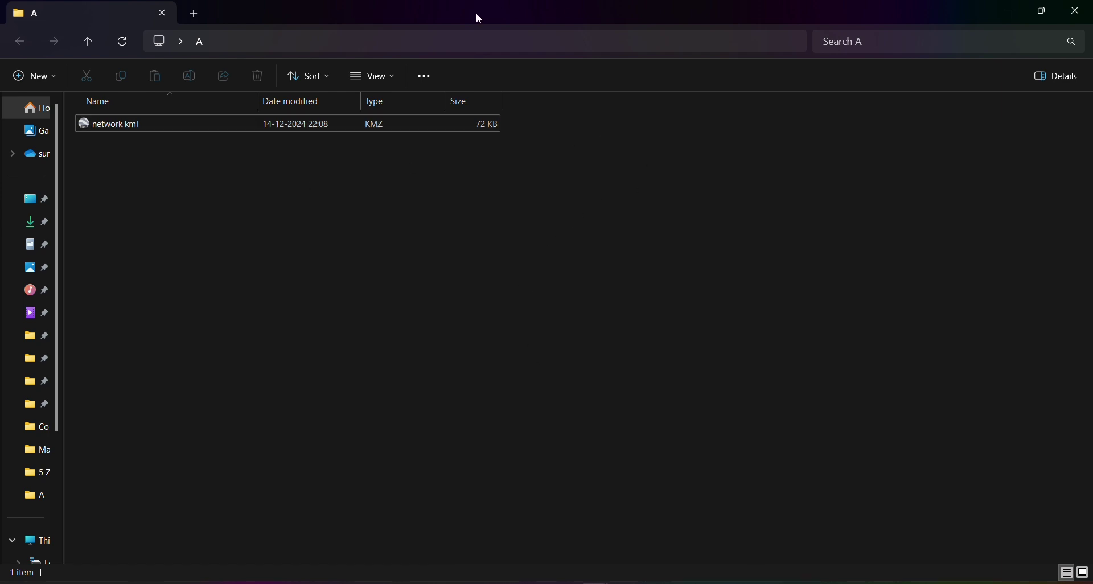
{"action": "left_click", "coordinate": [137, 149]}
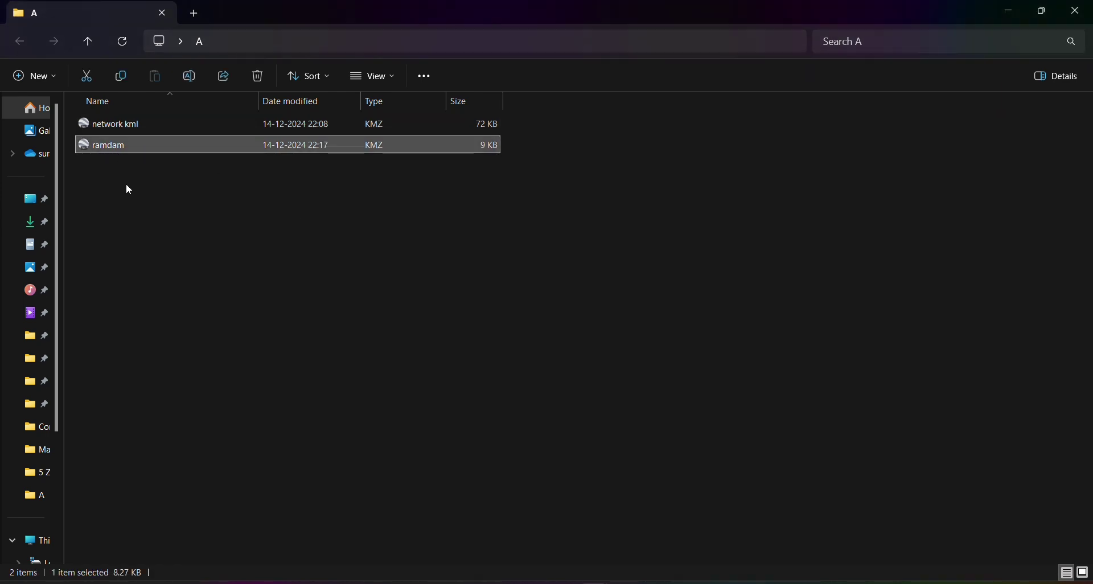
{"action": "double_click", "coordinate": [114, 146]}
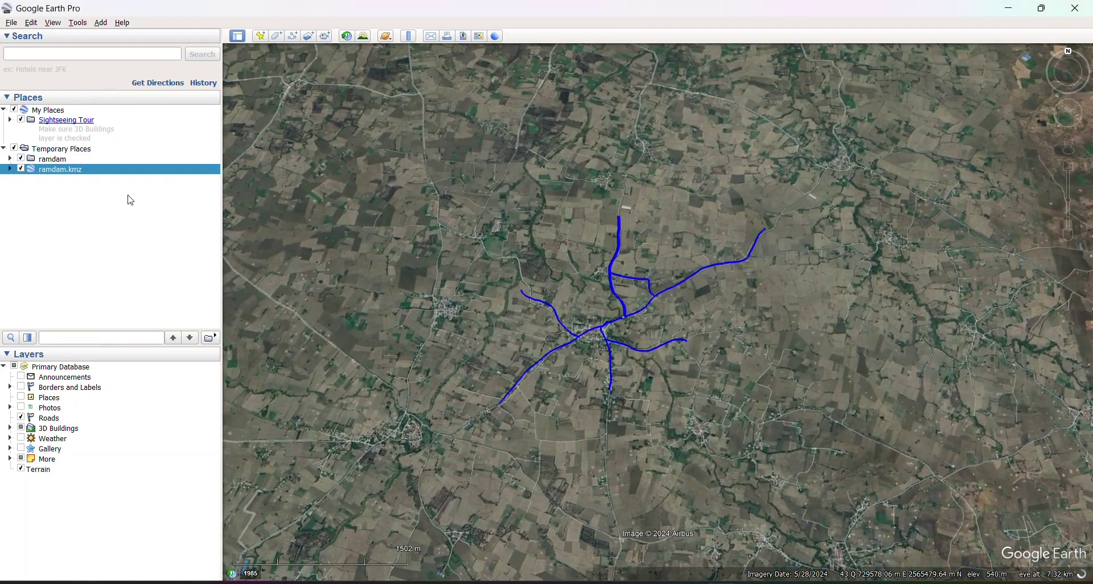
Delete ramdam.kmz from Google Earth Pro's Temporary Places, minimize Google Earth, and switch to Global Mapper.
{"action": "key", "text": "Delete"}
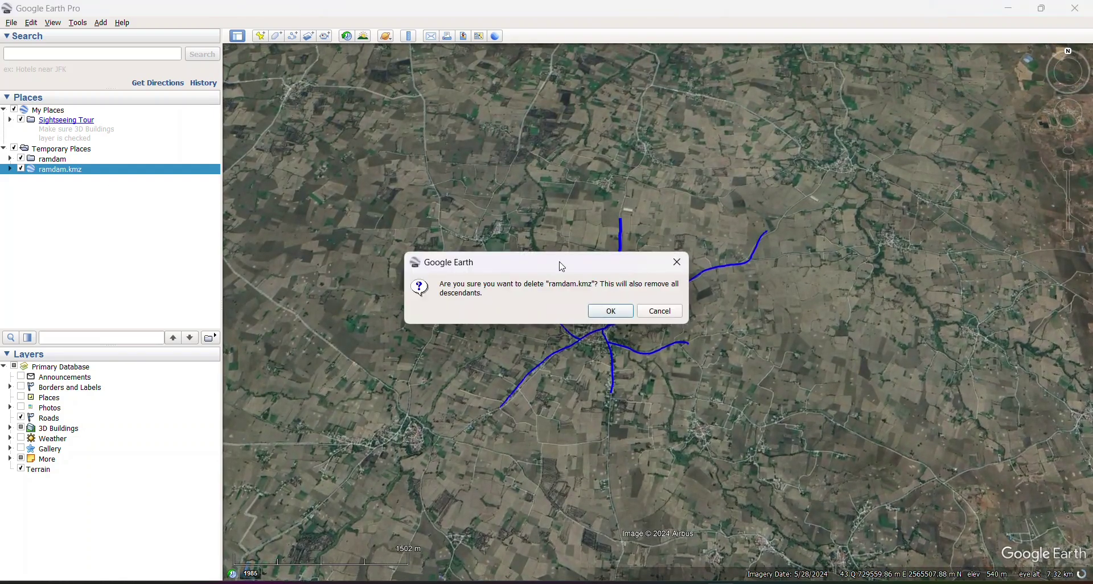
{"action": "left_click", "coordinate": [618, 310]}
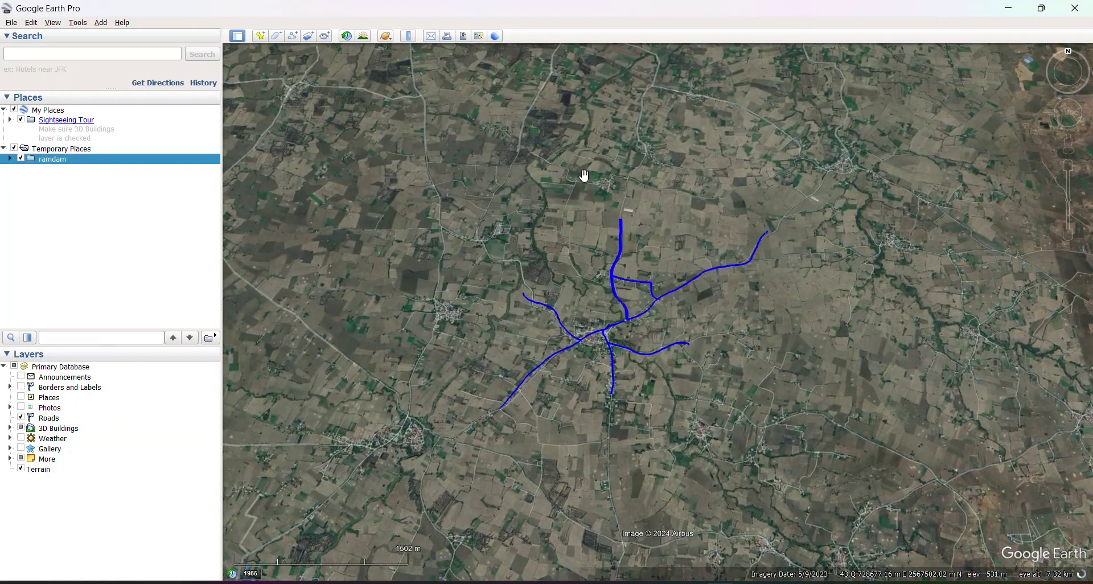
{"action": "left_click", "coordinate": [1009, 8]}
{"action": "key", "text": "alt+Tab"}
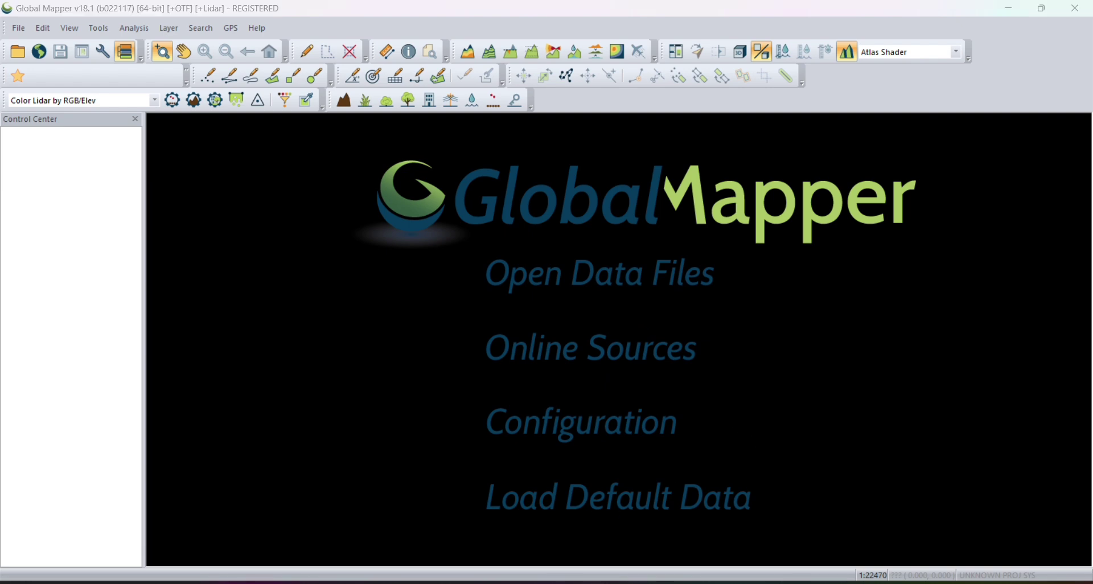
Drag ramdam.kmz from folder A into Global Mapper and zoom around the loaded road lines.
{"action": "mouse_move", "coordinate": [655, 459]}
{"action": "left_click", "coordinate": [666, 512]}
{"action": "left_click_drag", "start_coordinate": [108, 151], "coordinate": [691, 578]}
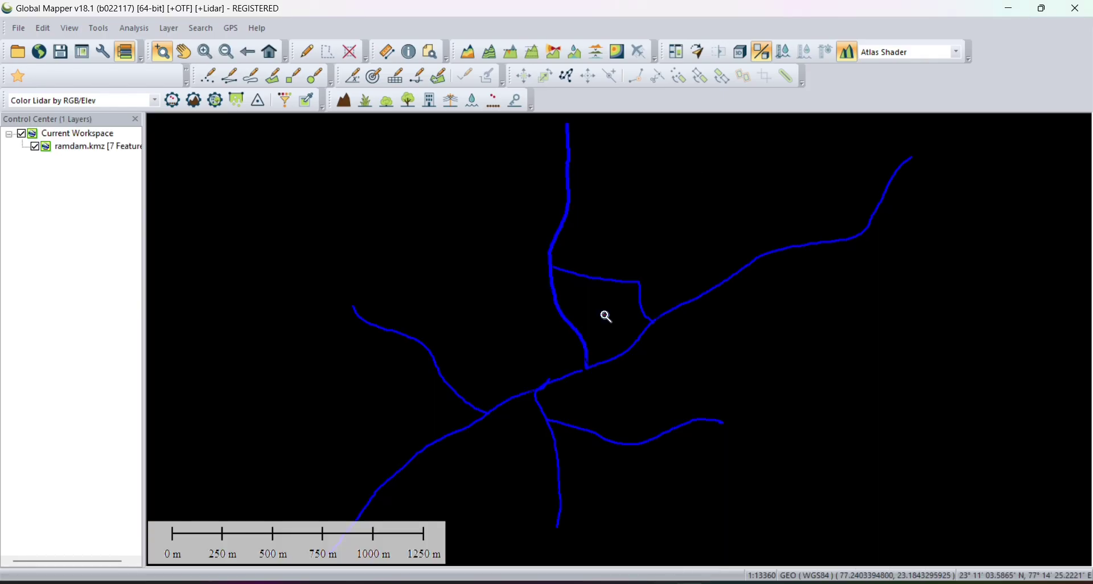
{"action": "scroll", "coordinate": [561, 373], "scroll_direction": "up", "scroll_amount": 3}
{"action": "scroll", "coordinate": [583, 344], "scroll_direction": "down", "scroll_amount": 5}
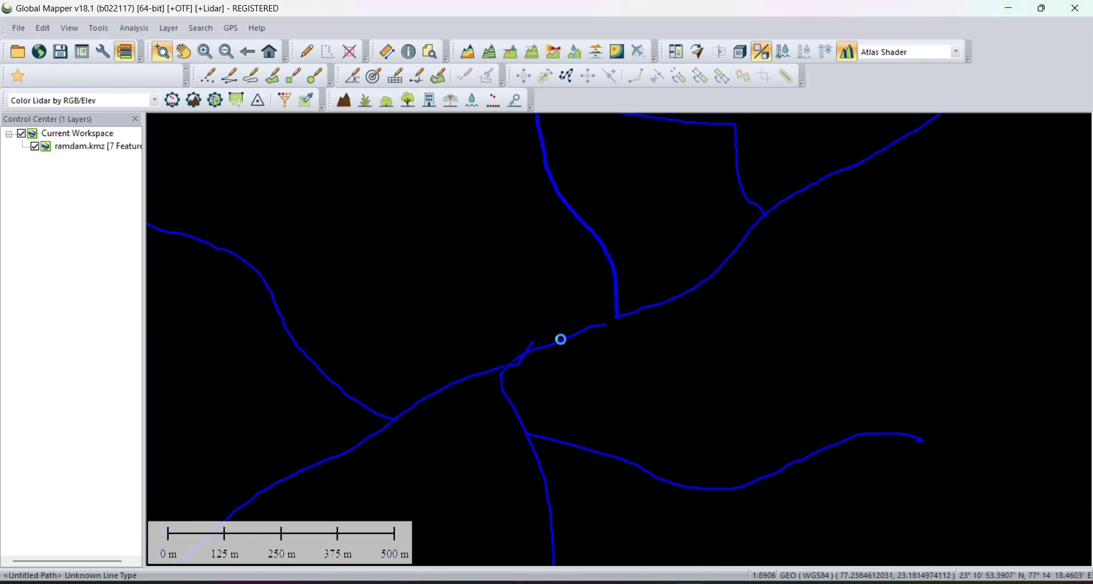
{"action": "scroll", "coordinate": [561, 366], "scroll_direction": "up", "scroll_amount": 5}
{"action": "scroll", "coordinate": [584, 274], "scroll_direction": "down", "scroll_amount": 4}
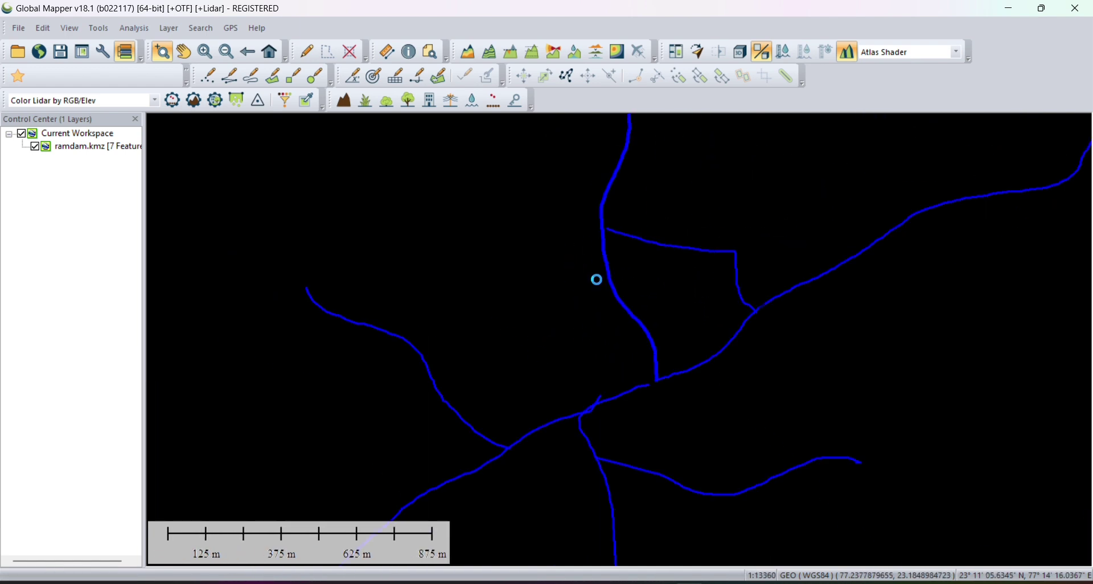
{"action": "scroll", "coordinate": [603, 283], "scroll_direction": "down", "scroll_amount": 1}
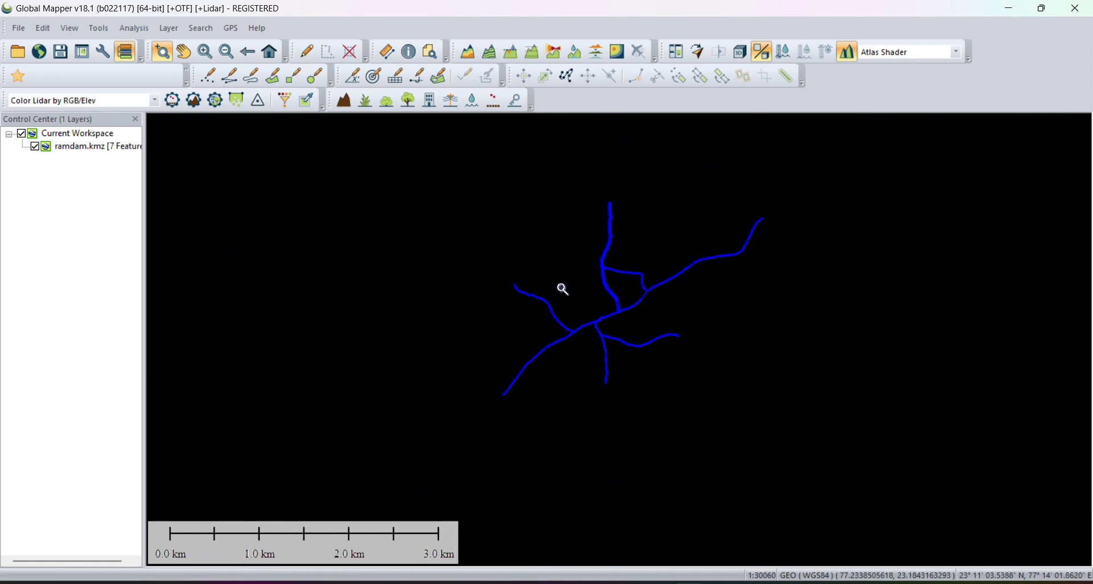
{"action": "scroll", "coordinate": [549, 271], "scroll_direction": "up", "scroll_amount": 2}
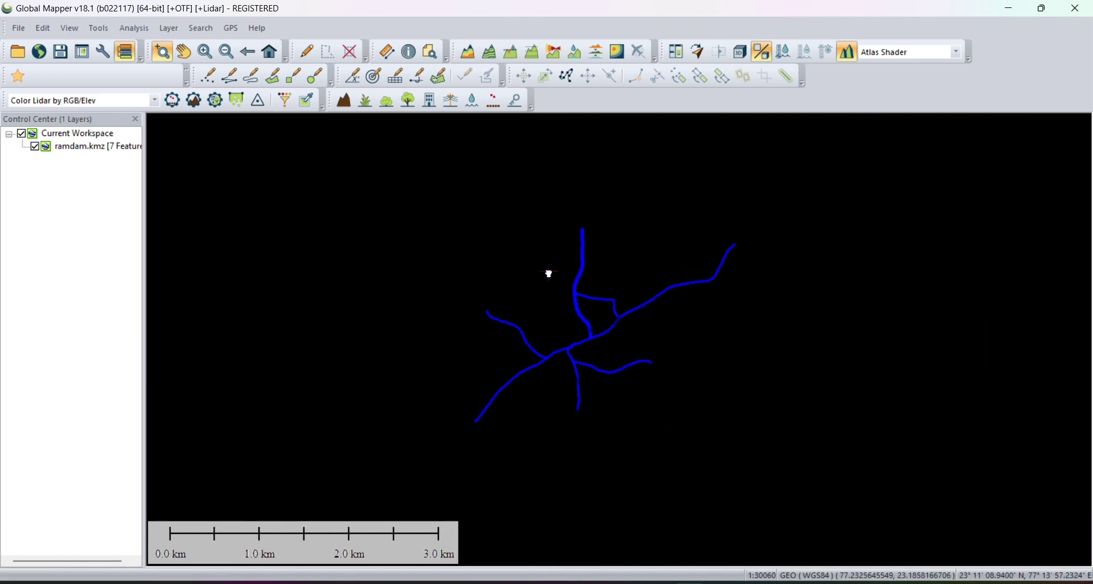
{"action": "scroll", "coordinate": [576, 347], "scroll_direction": "down", "scroll_amount": 2}
{"action": "scroll", "coordinate": [588, 344], "scroll_direction": "up", "scroll_amount": 7}
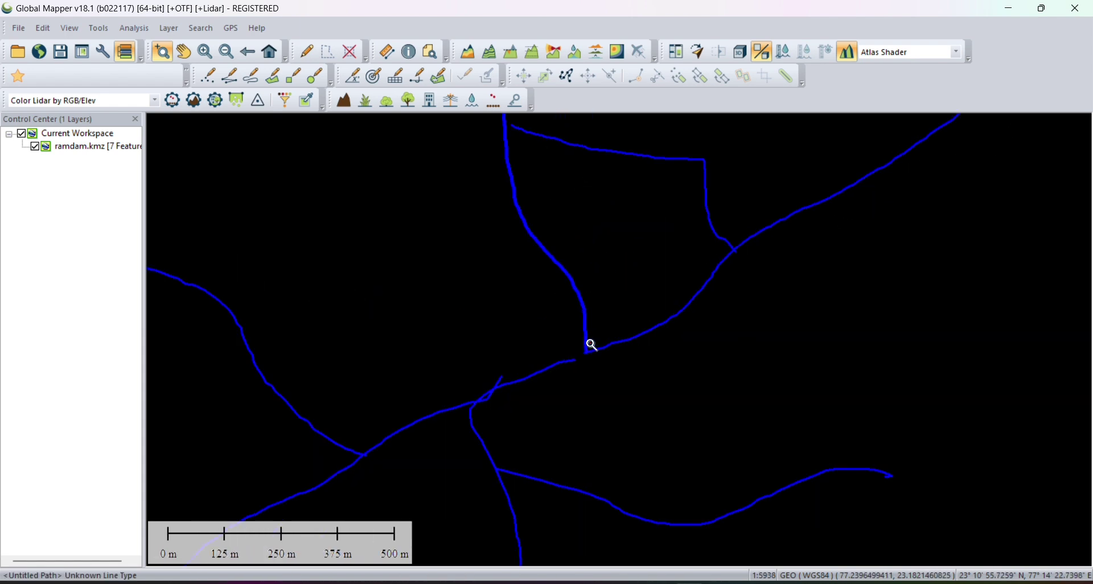
{"action": "scroll", "coordinate": [501, 389], "scroll_direction": "down", "scroll_amount": 7}
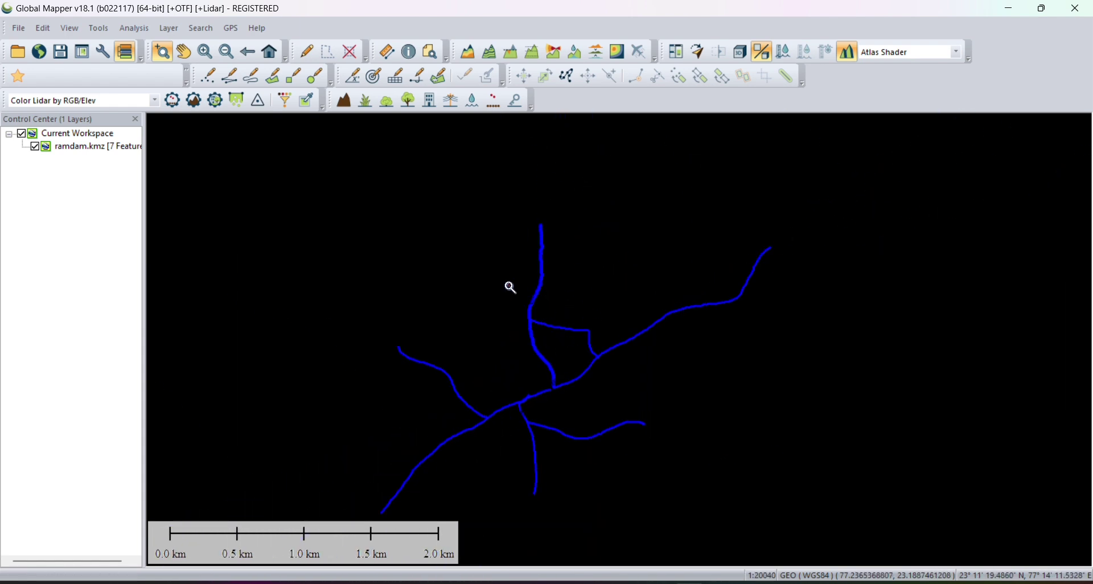
{"action": "scroll", "coordinate": [583, 317], "scroll_direction": "down", "scroll_amount": 3}
{"action": "scroll", "coordinate": [566, 261], "scroll_direction": "up", "scroll_amount": 2}
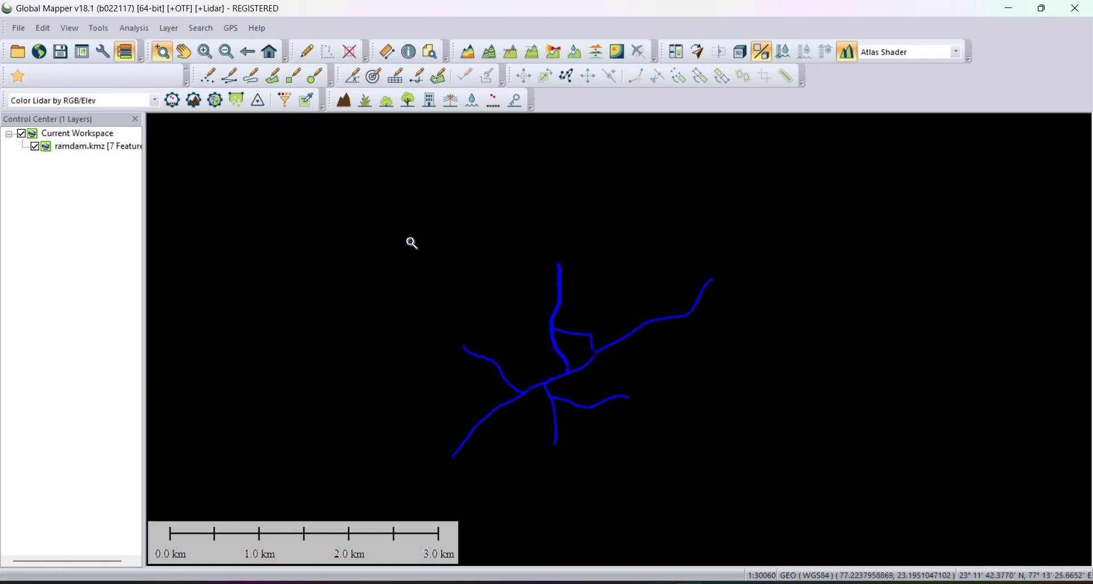
{"action": "scroll", "coordinate": [542, 382], "scroll_direction": "up", "scroll_amount": 3}
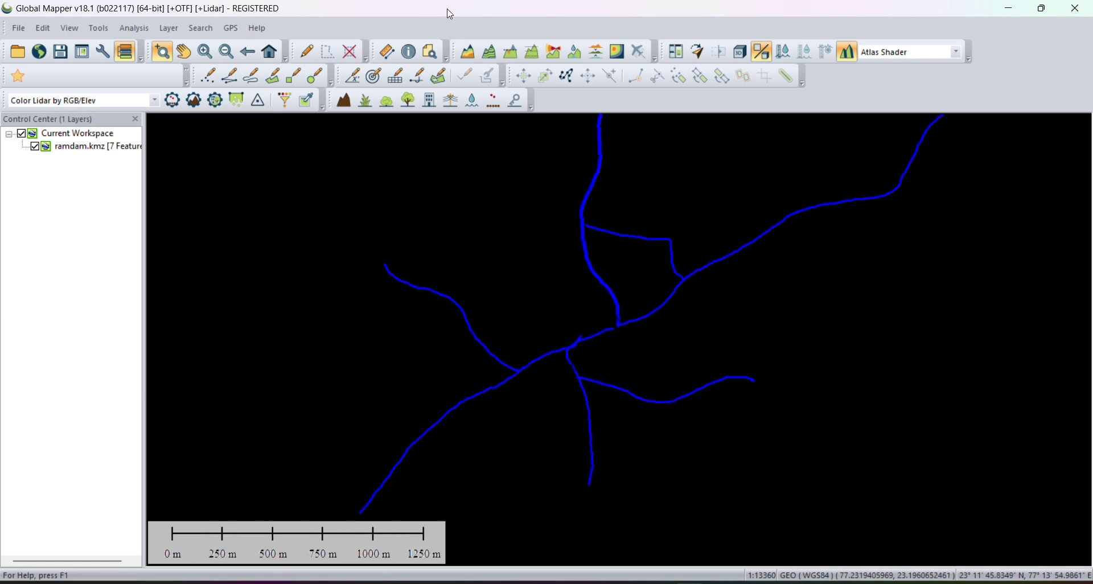
{"action": "scroll", "coordinate": [621, 370], "scroll_direction": "down", "scroll_amount": 1}
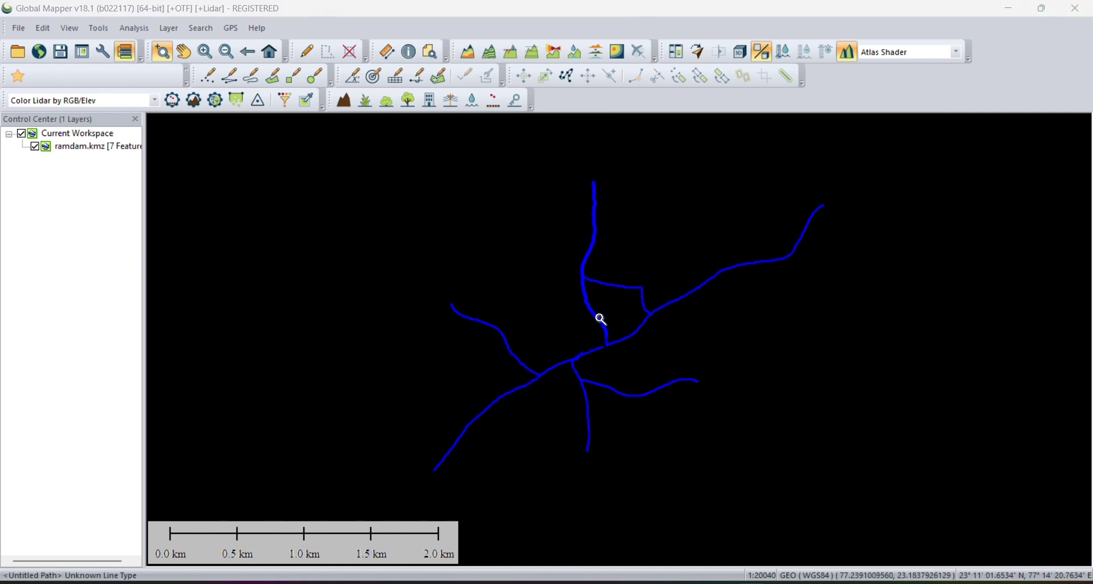
In Configuration's Projection settings, choose UTM with zone 43 Northern Hemisphere.
{"action": "left_click", "coordinate": [107, 54]}
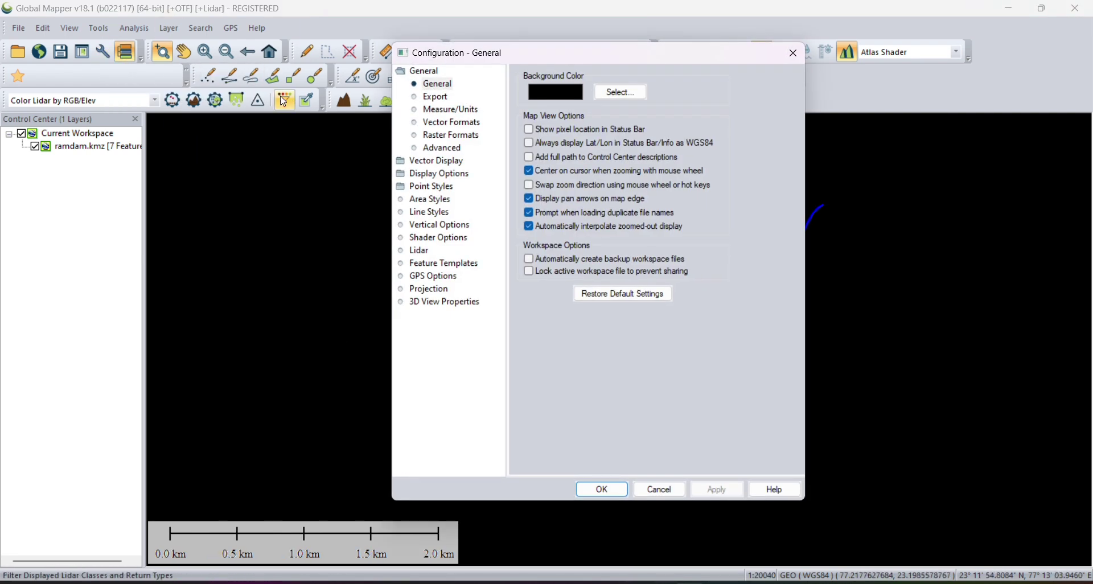
{"action": "left_click", "coordinate": [410, 292]}
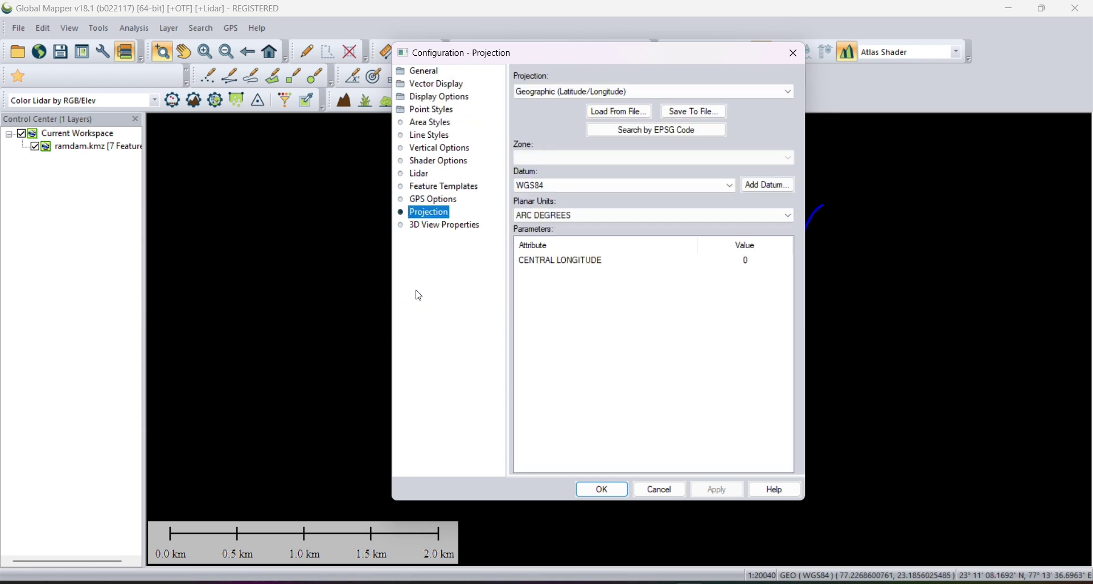
{"action": "left_click", "coordinate": [542, 90]}
{"action": "scroll", "coordinate": [638, 196], "scroll_direction": "down", "scroll_amount": 15}
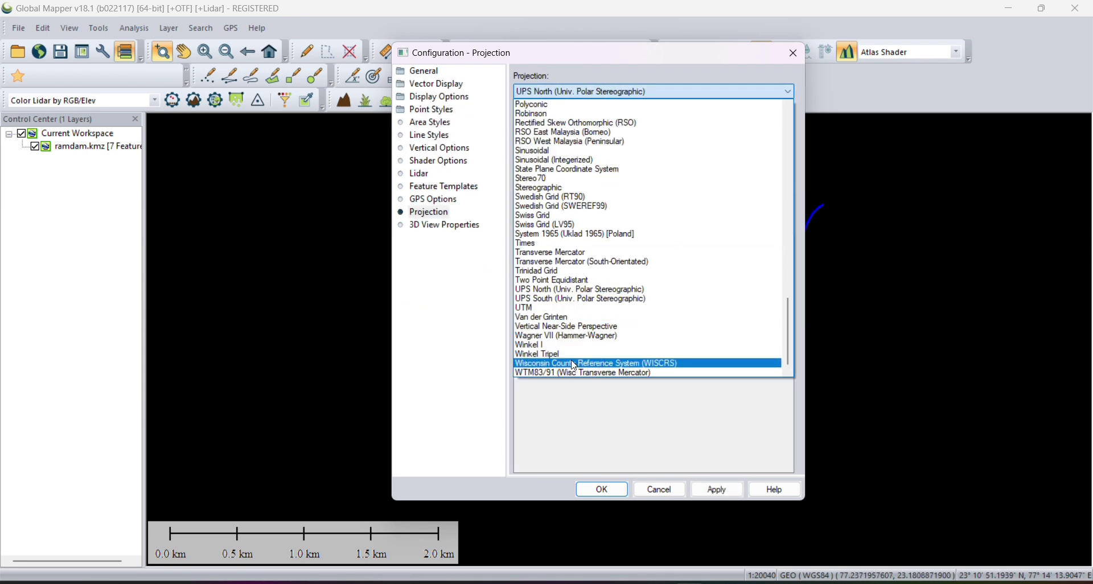
{"action": "left_click", "coordinate": [587, 307]}
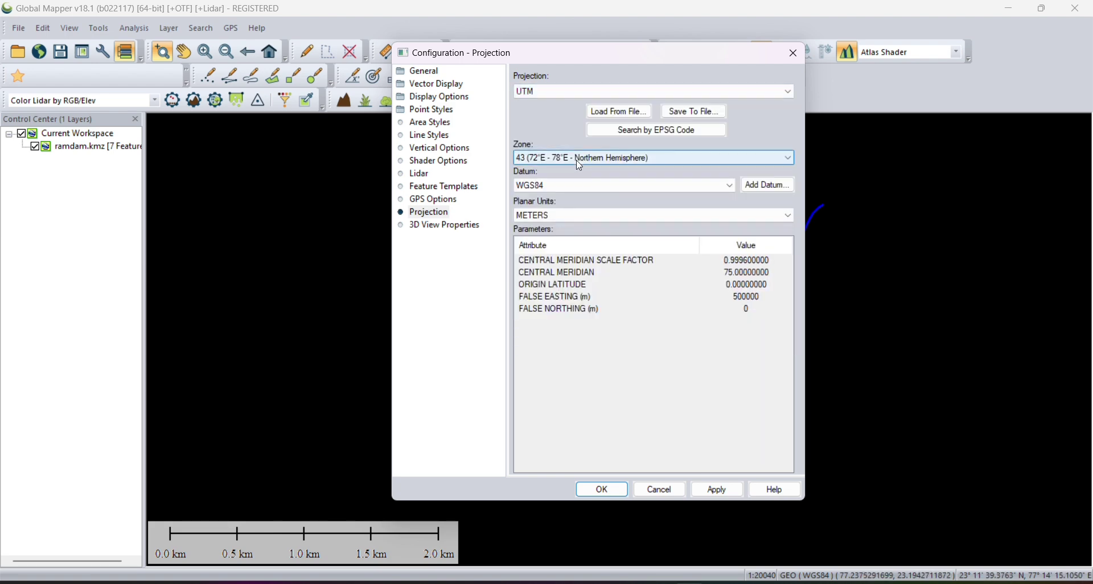
{"action": "left_click", "coordinate": [589, 159]}
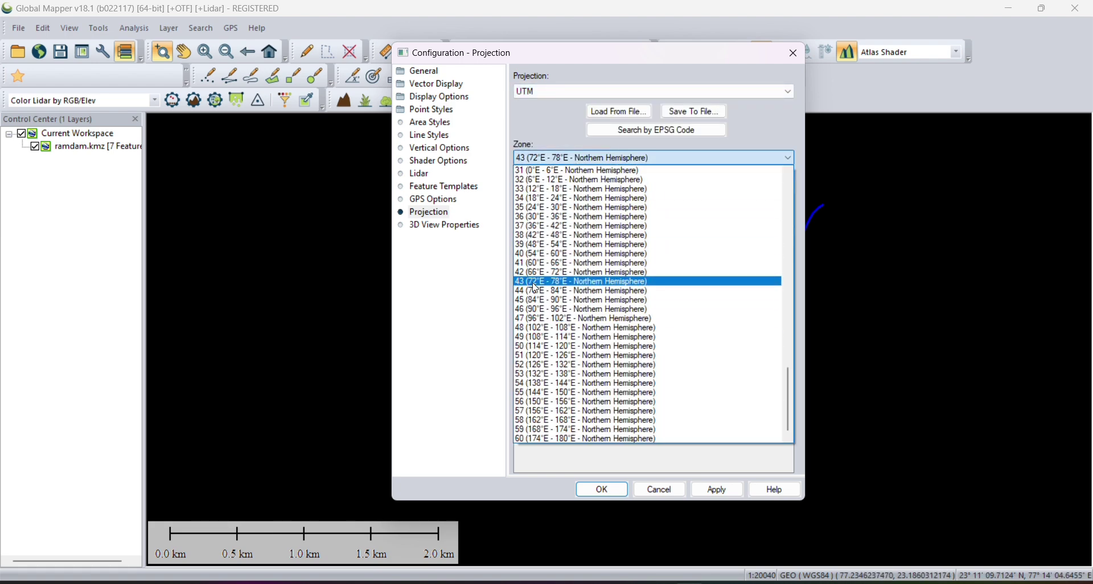
{"action": "left_click", "coordinate": [542, 283]}
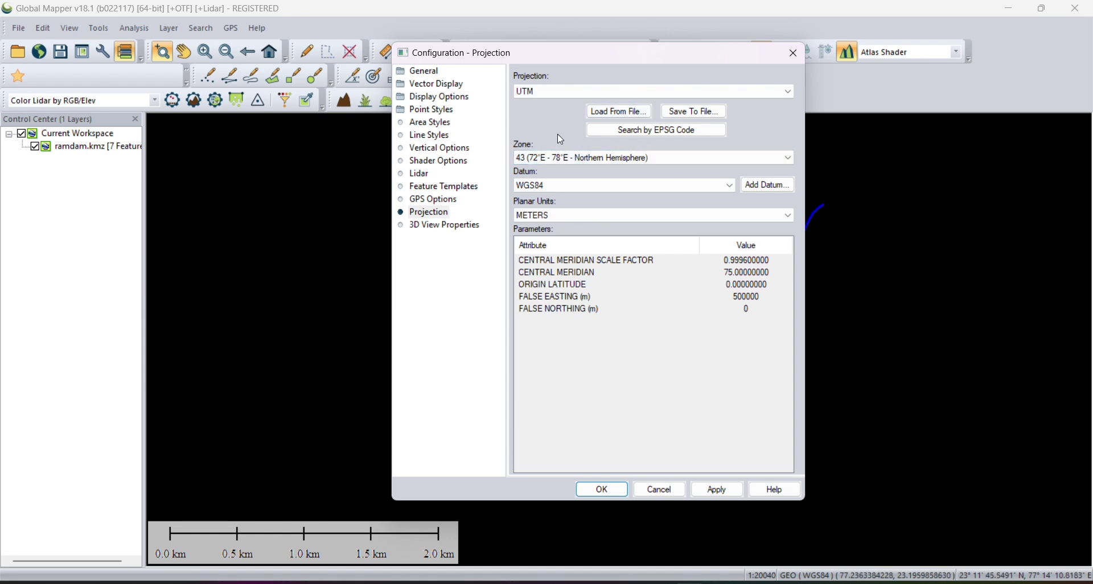
Keep the WGS84 datum, reselect zone 43 (72°E–78°E North), and apply the projection.
{"action": "left_click", "coordinate": [560, 188]}
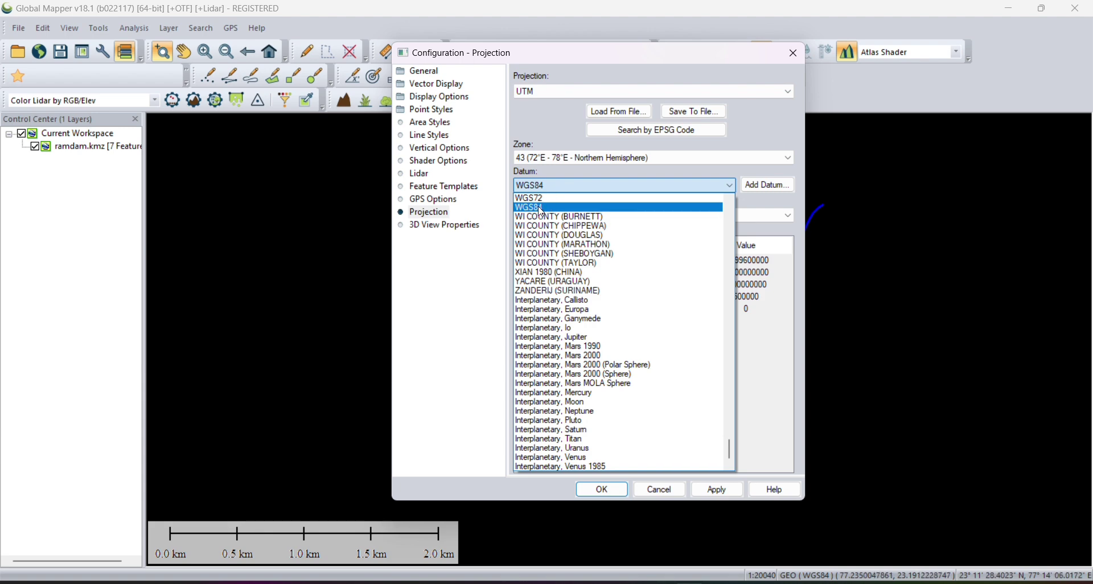
{"action": "left_click", "coordinate": [539, 208]}
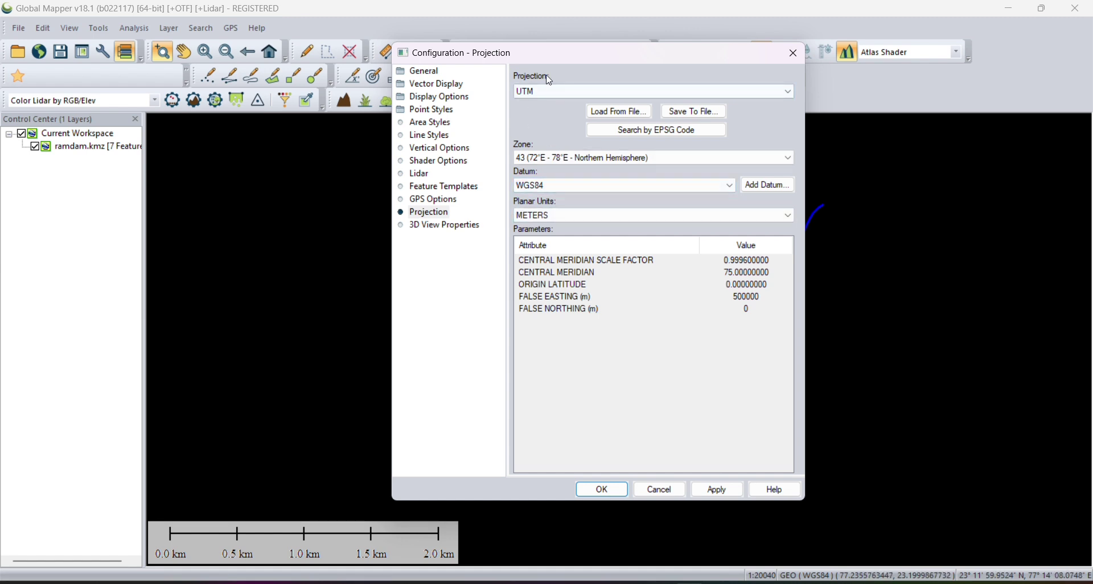
{"action": "left_click", "coordinate": [567, 161]}
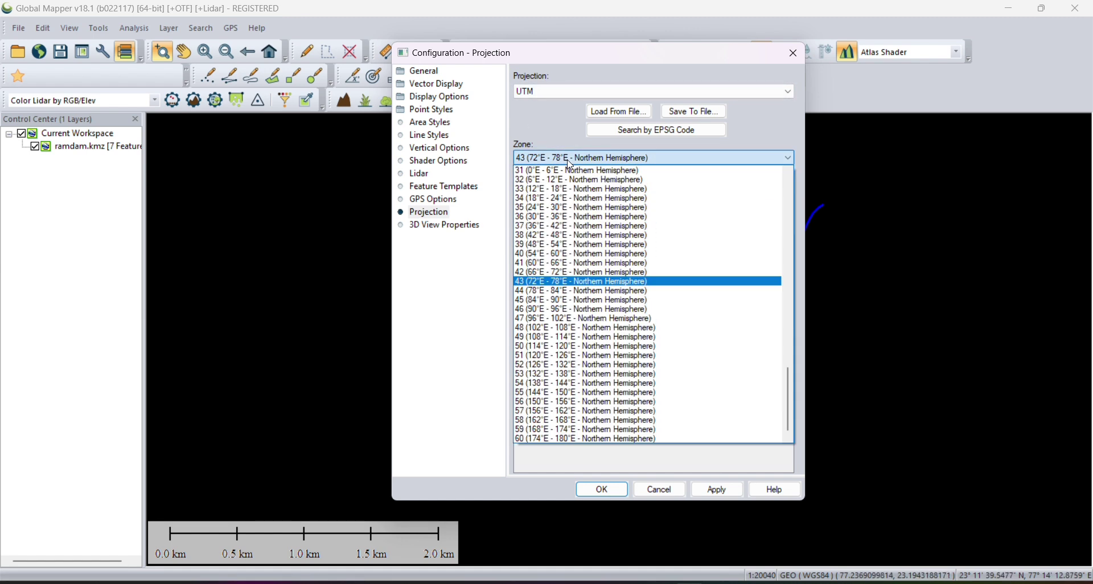
{"action": "left_click", "coordinate": [526, 283]}
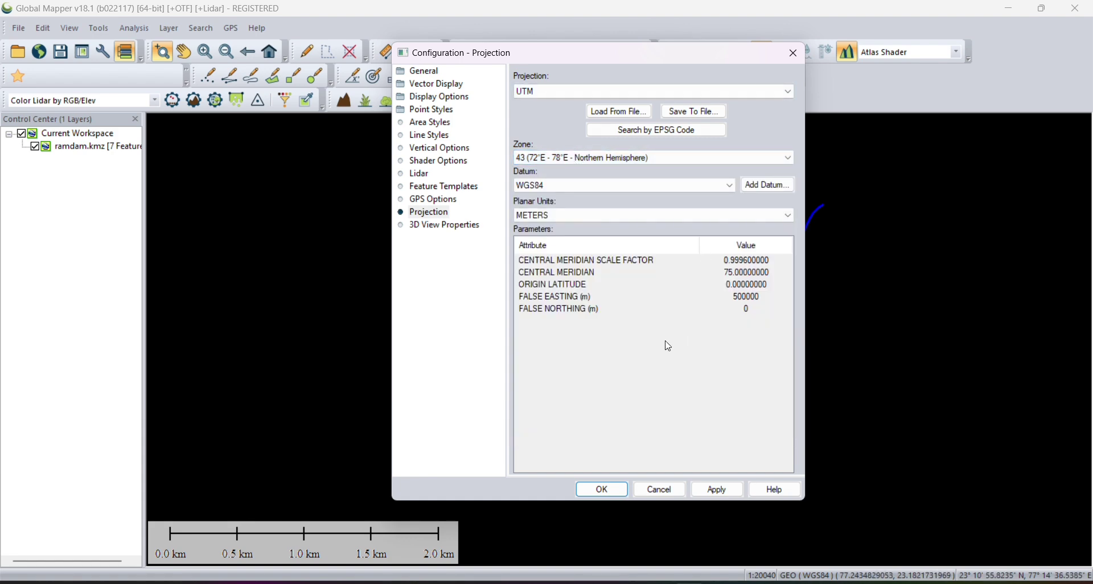
{"action": "left_click", "coordinate": [716, 490]}
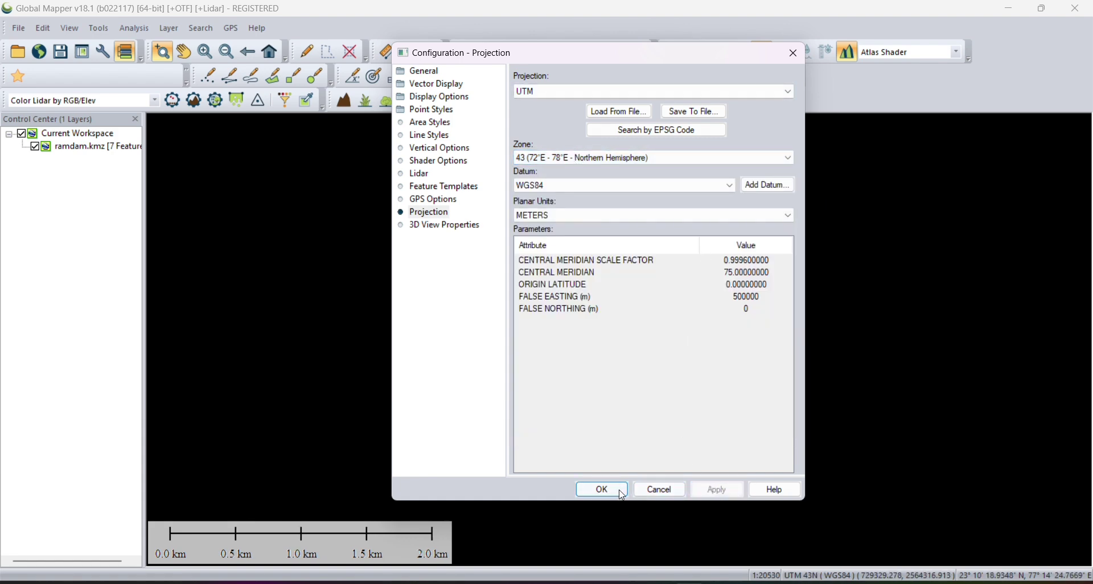
{"action": "left_click", "coordinate": [602, 490]}
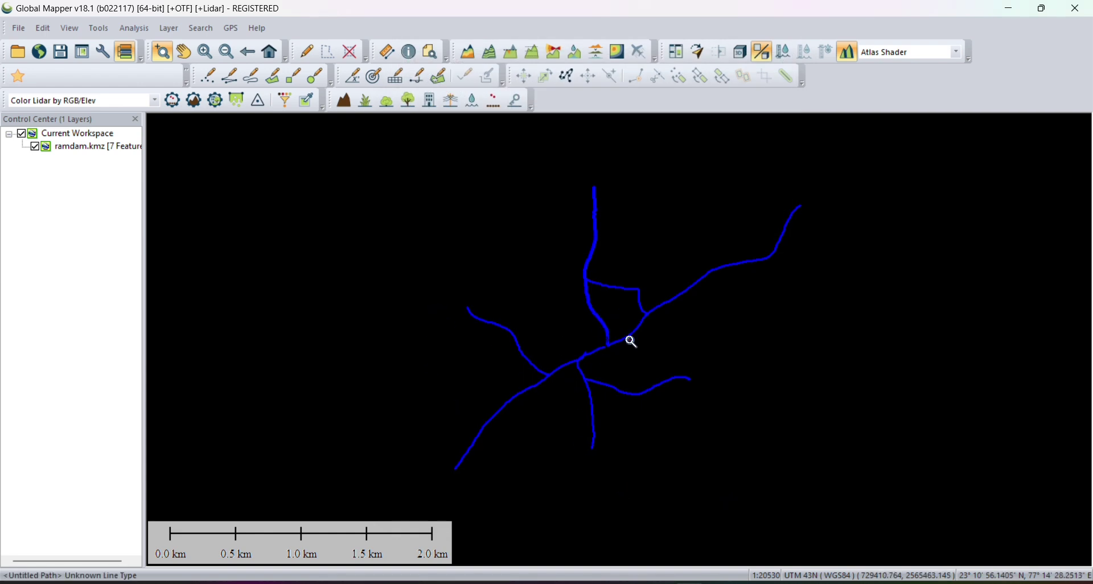
Start a File > Export > Export Vector/Lidar Format export to reach the format list.
{"action": "scroll", "coordinate": [522, 300], "scroll_direction": "down", "scroll_amount": 2}
{"action": "scroll", "coordinate": [524, 300], "scroll_direction": "up", "scroll_amount": 2}
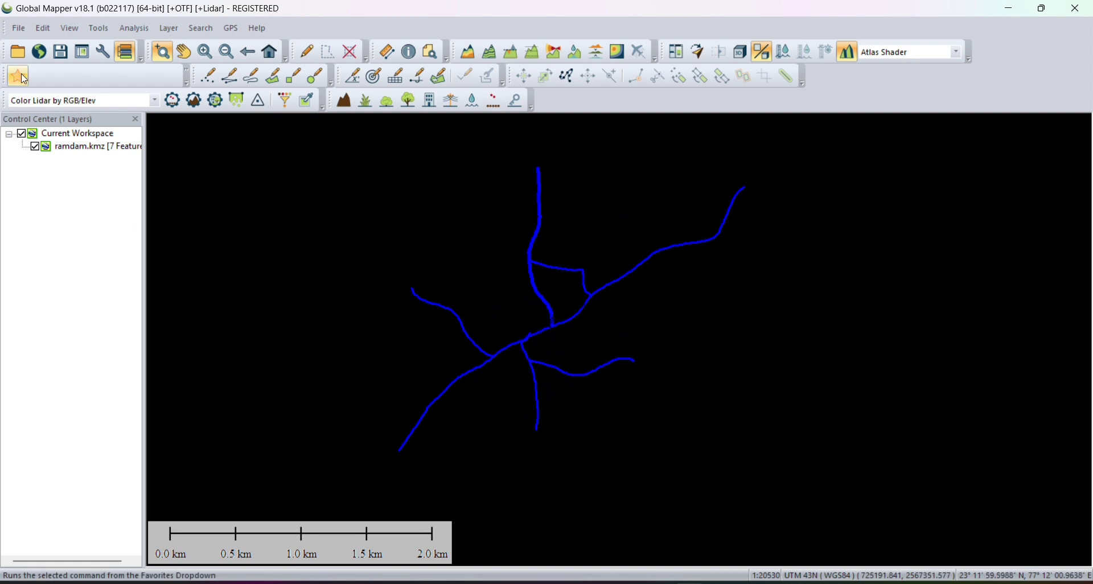
{"action": "left_click", "coordinate": [19, 28]}
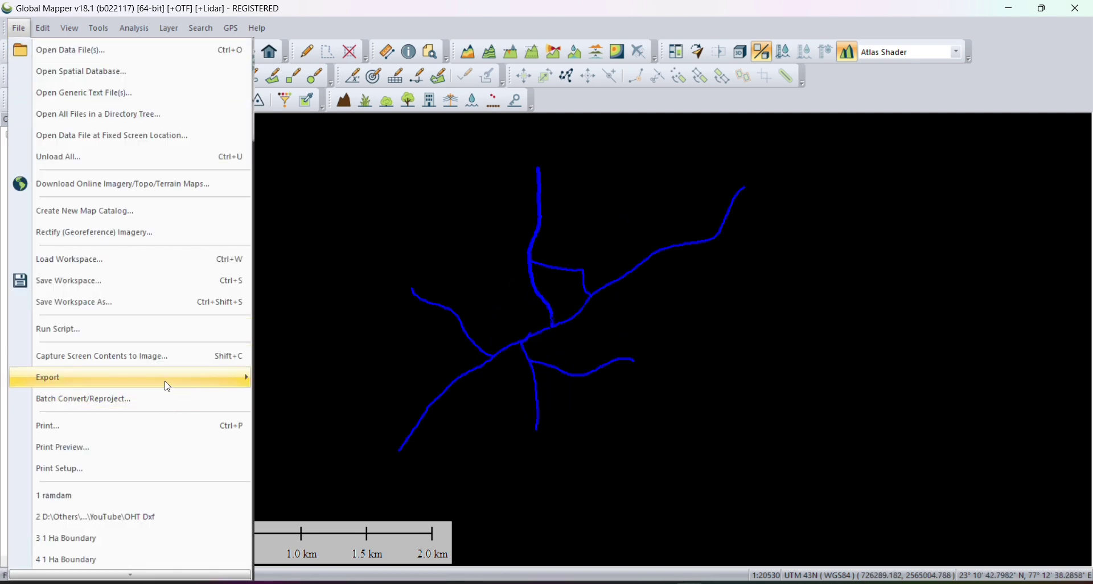
{"action": "mouse_move", "coordinate": [165, 378]}
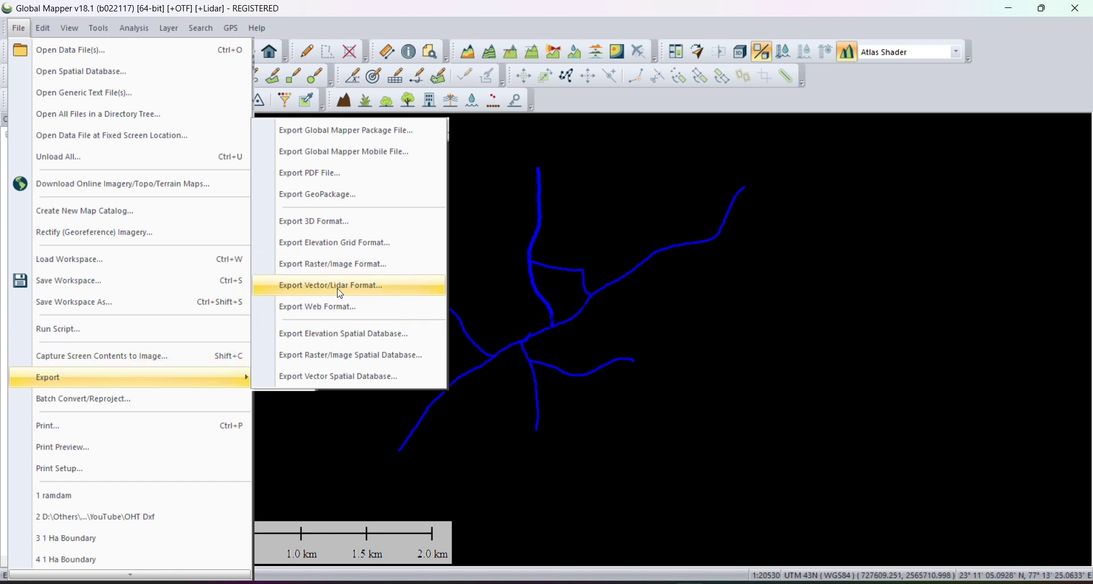
{"action": "left_click", "coordinate": [367, 292]}
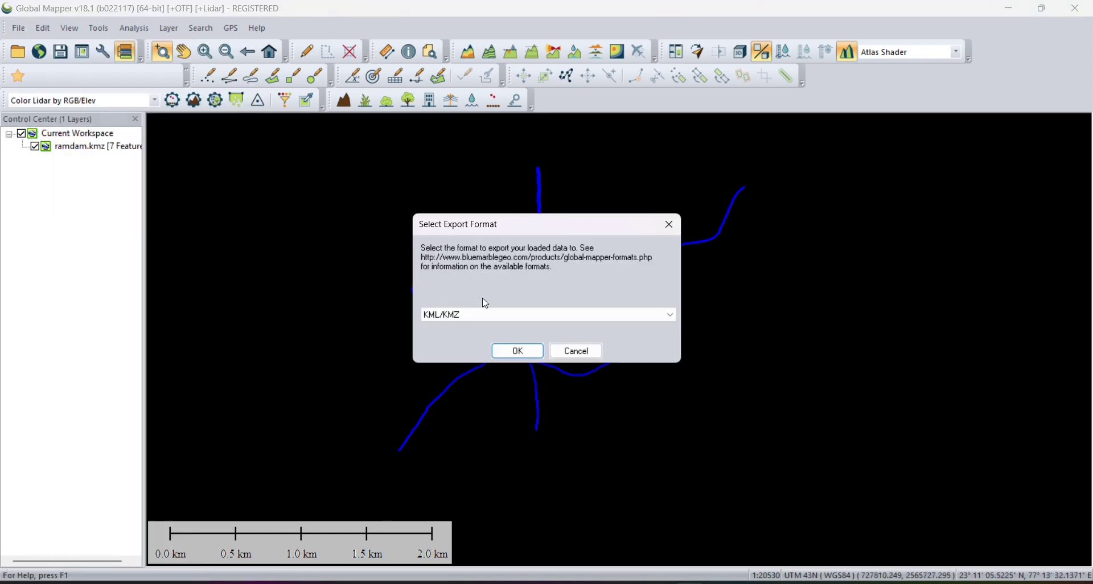
Export the roads as DXF with default options, saved as network.
{"action": "left_click", "coordinate": [484, 317]}
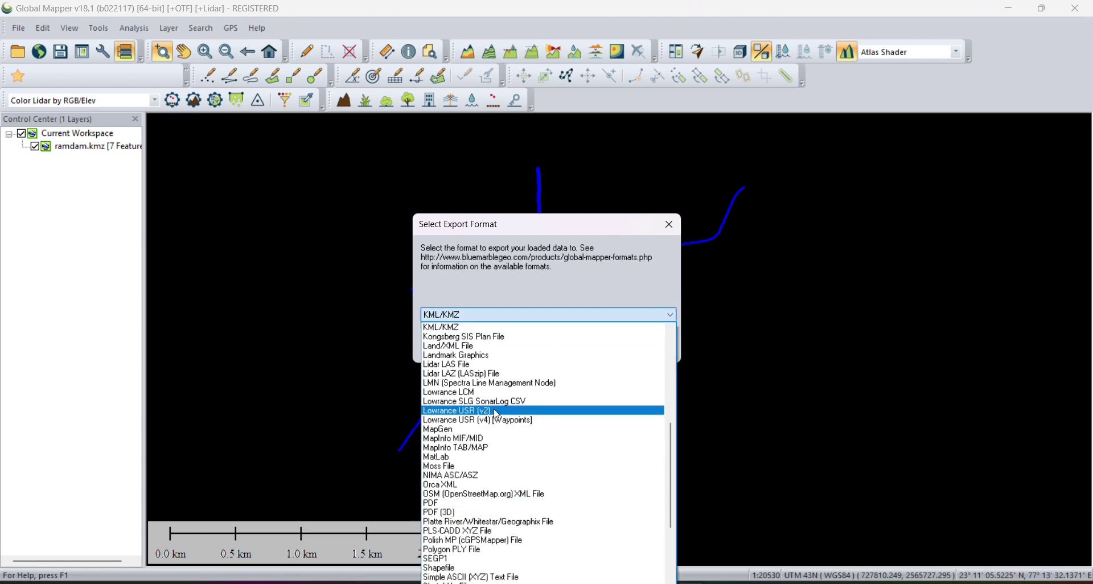
{"action": "scroll", "coordinate": [493, 399], "scroll_direction": "up", "scroll_amount": 5}
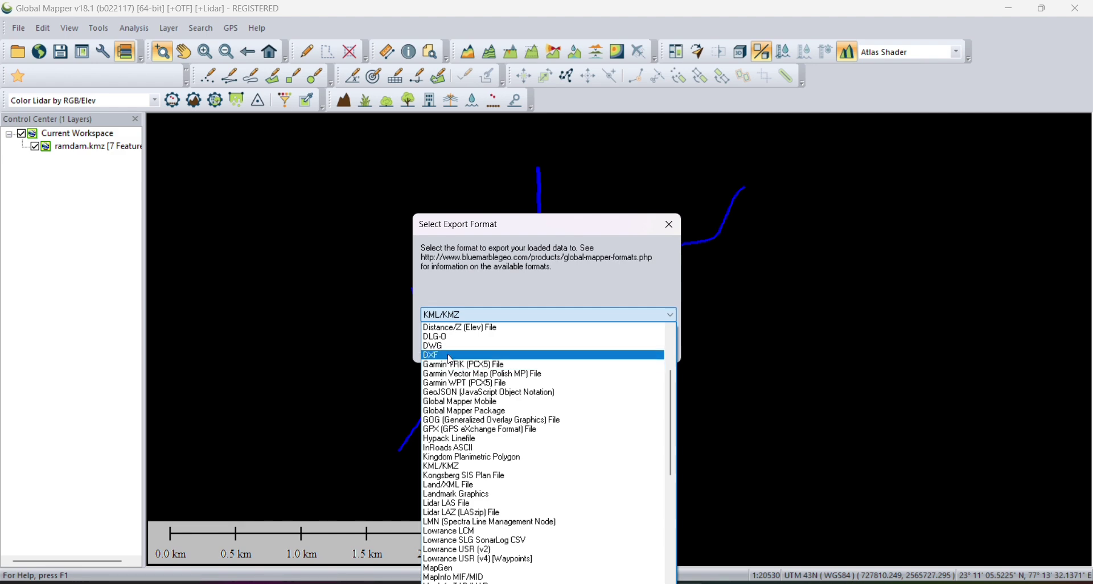
{"action": "left_click", "coordinate": [450, 356]}
{"action": "left_click", "coordinate": [520, 349]}
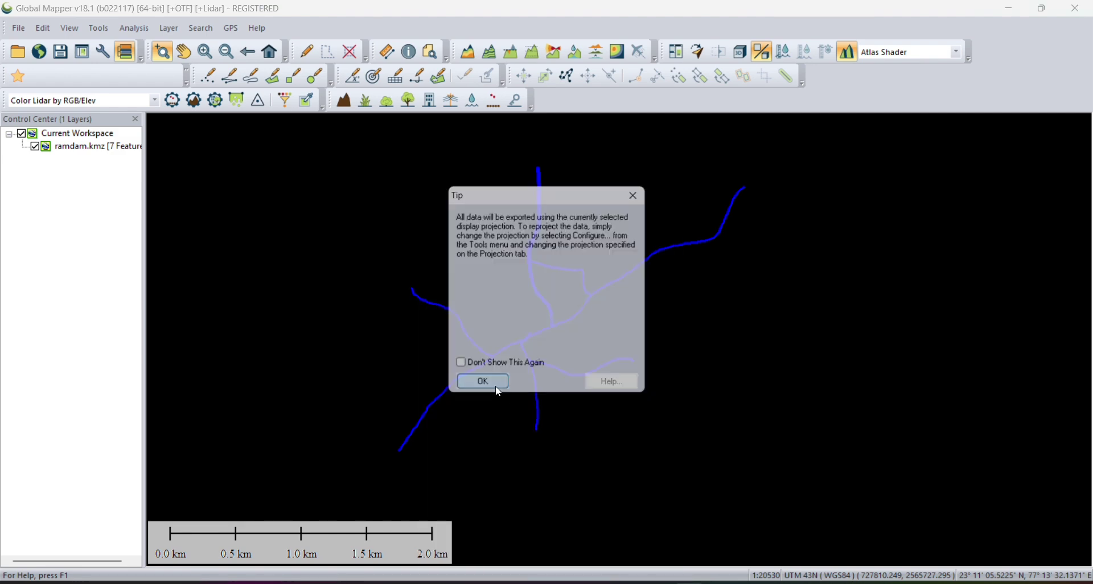
{"action": "left_click", "coordinate": [497, 388]}
{"action": "left_click", "coordinate": [462, 497]}
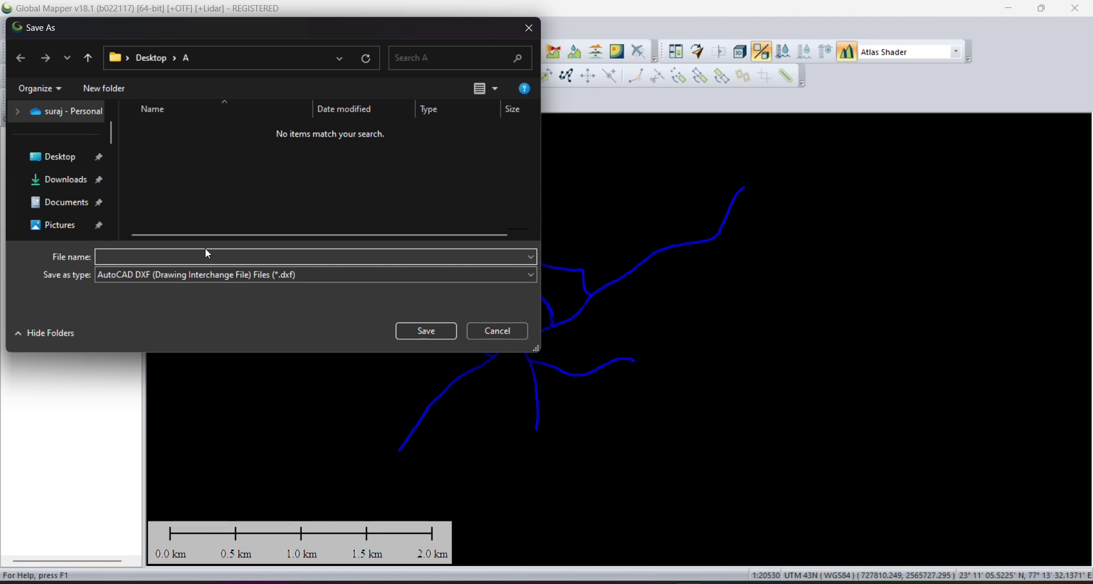
{"action": "type", "text": "networ"}
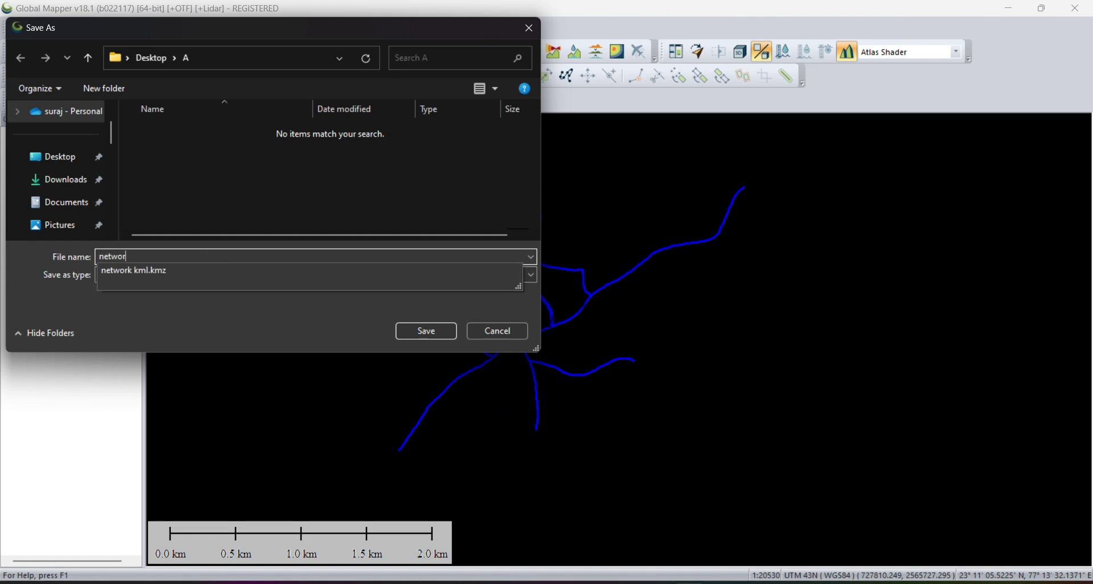
{"action": "type", "text": "k"}
{"action": "left_click", "coordinate": [426, 331]}
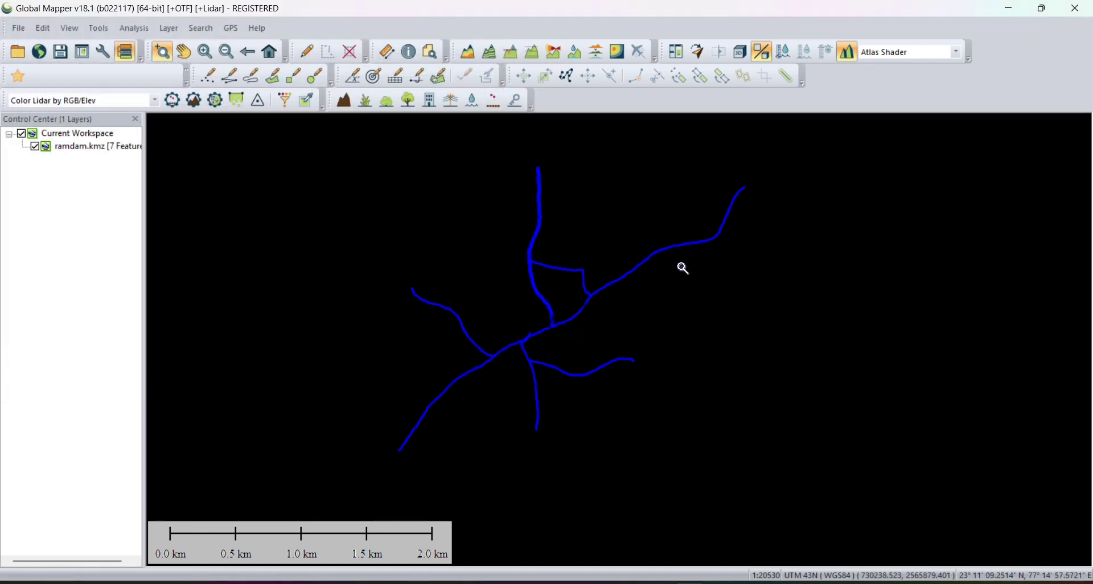
Open network.dxf from the folder A window in AutoCAD.
{"action": "mouse_move", "coordinate": [595, 582]}
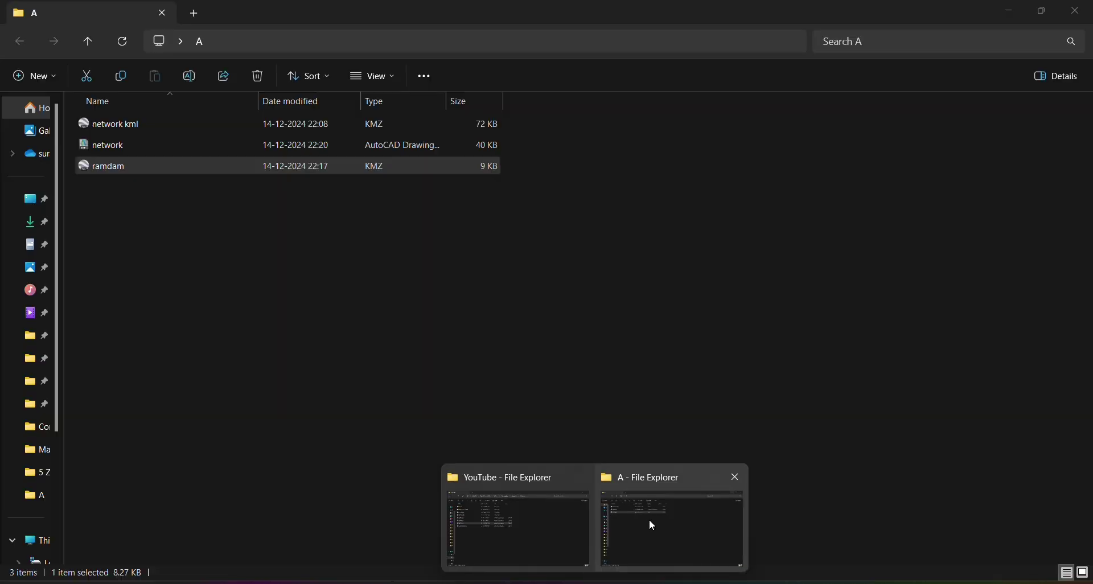
{"action": "left_click", "coordinate": [649, 519]}
{"action": "left_click", "coordinate": [125, 143]}
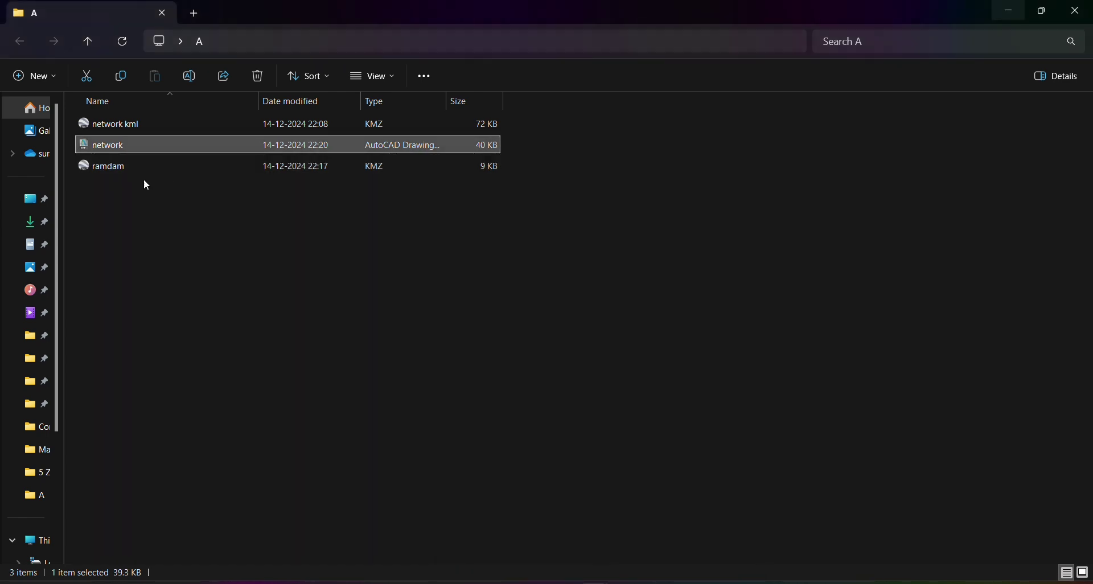
{"action": "double_click", "coordinate": [113, 144]}
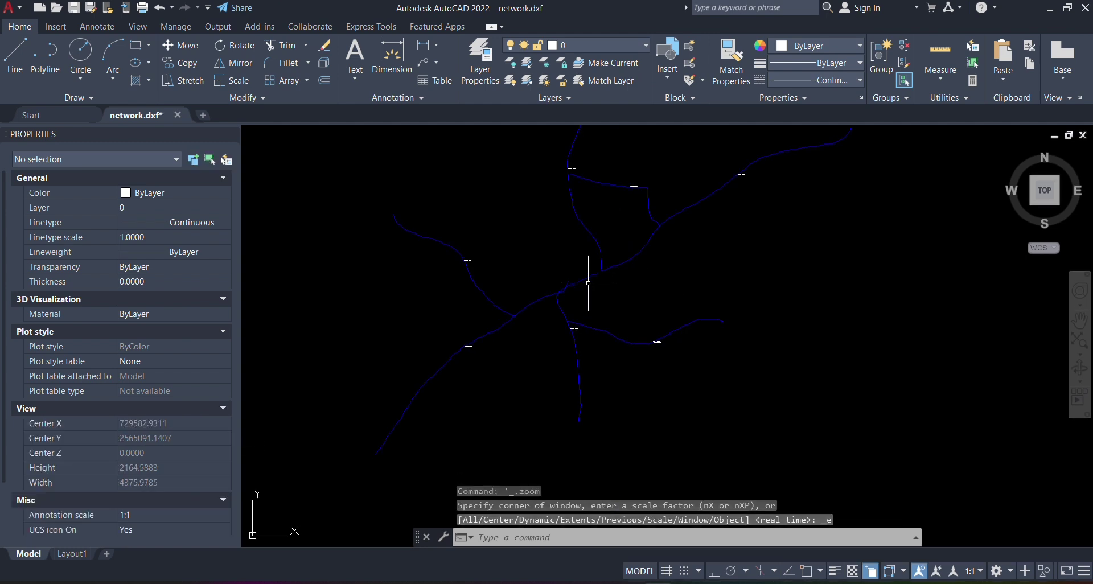
Window-select road polylines near the center to inspect them, clearing each selection with Esc.
{"action": "left_click", "coordinate": [629, 379]}
{"action": "left_click", "coordinate": [520, 393]}
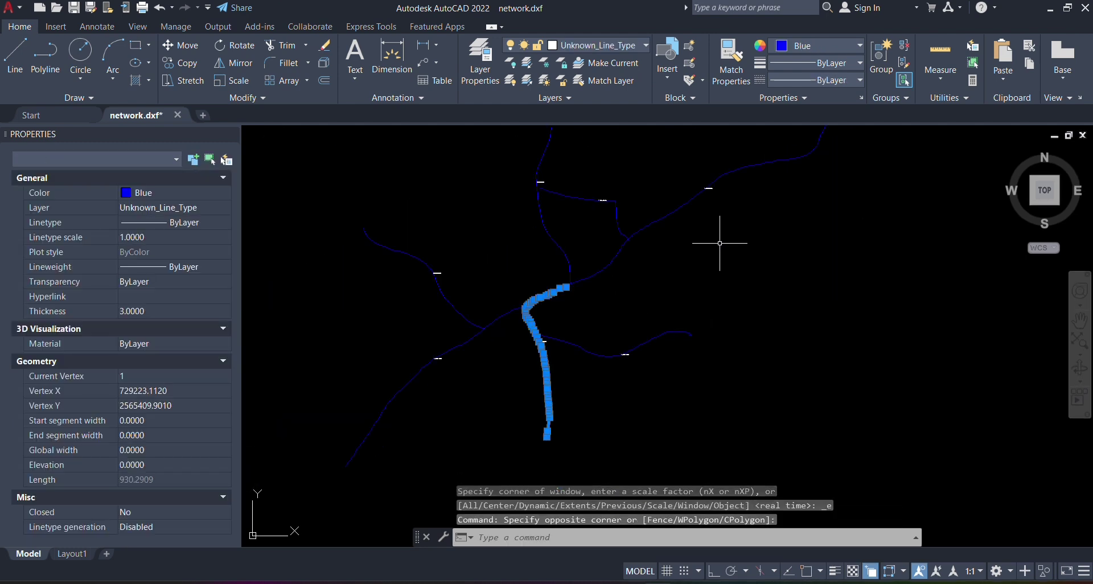
{"action": "key", "text": "Escape"}
{"action": "scroll", "coordinate": [639, 192], "scroll_direction": "down", "scroll_amount": 2}
{"action": "left_click", "coordinate": [637, 191]}
{"action": "left_click", "coordinate": [644, 307]}
{"action": "key", "text": "Escape"}
{"action": "left_click", "coordinate": [637, 191]}
{"action": "key", "text": "Escape"}
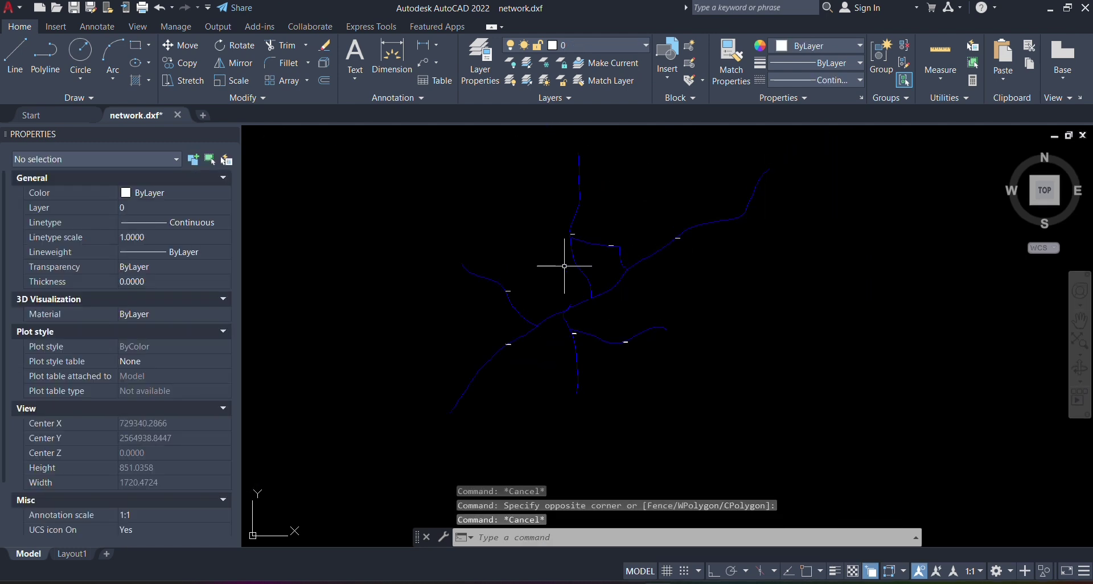
{"action": "left_click", "coordinate": [513, 242]}
{"action": "scroll", "coordinate": [429, 312], "scroll_direction": "down", "scroll_amount": 1}
{"action": "key", "text": "Escape"}
Inspect the northeast and southwest road polylines, then zoom out to view the whole network.
{"action": "left_click", "coordinate": [920, 194]}
{"action": "left_click", "coordinate": [735, 267]}
{"action": "key", "text": "Escape"}
{"action": "left_click", "coordinate": [571, 303]}
{"action": "left_click", "coordinate": [436, 431]}
{"action": "key", "text": "Escape"}
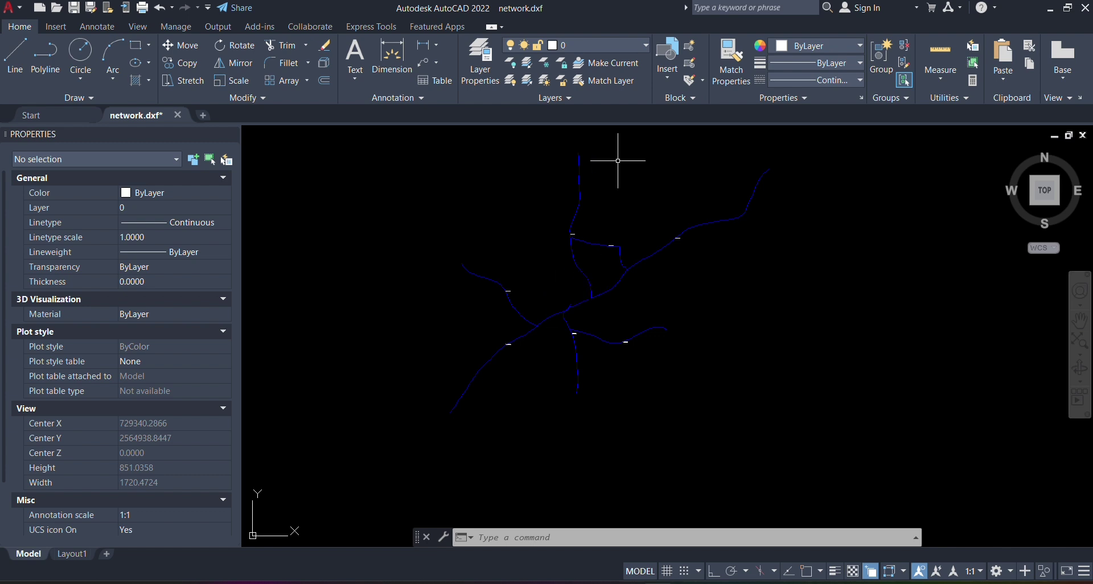
{"action": "scroll", "coordinate": [576, 383], "scroll_direction": "up", "scroll_amount": 4}
{"action": "scroll", "coordinate": [574, 338], "scroll_direction": "down", "scroll_amount": 10}
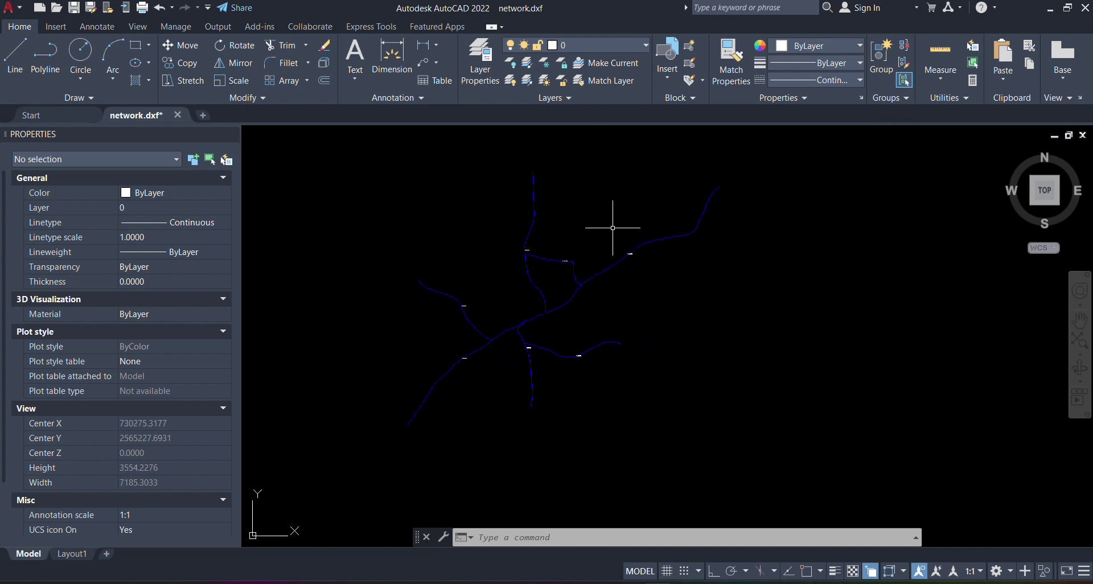